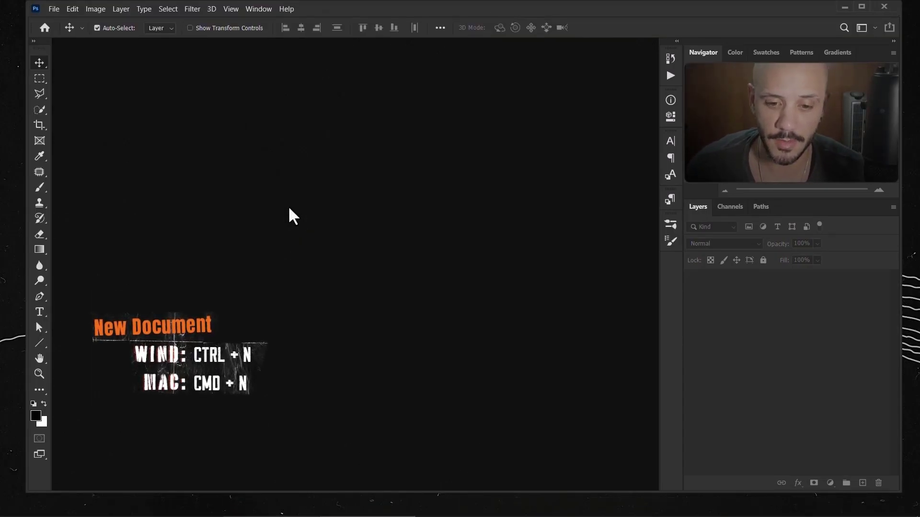
- Create a blank white document 4500 × 3000 pixels at 300 pixels per inch
key(ctrl+n)
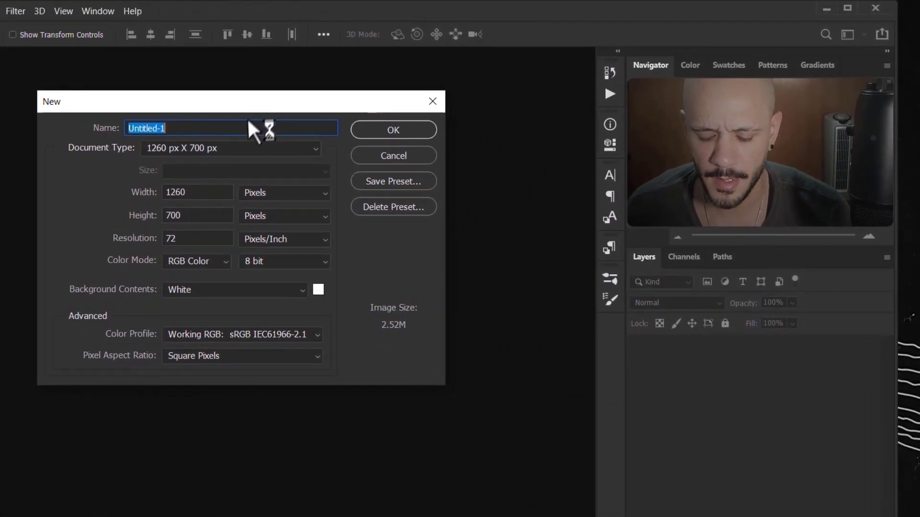
double_click(209, 191)
text(4)
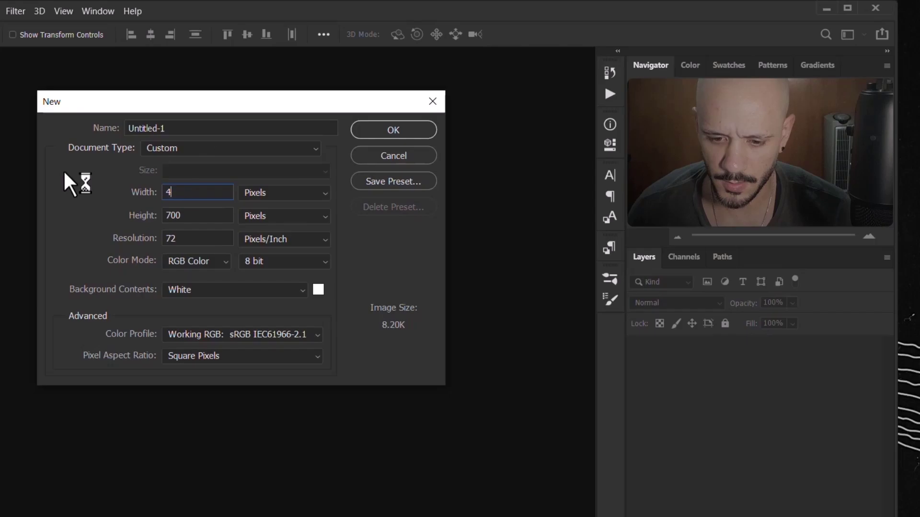
text(500)
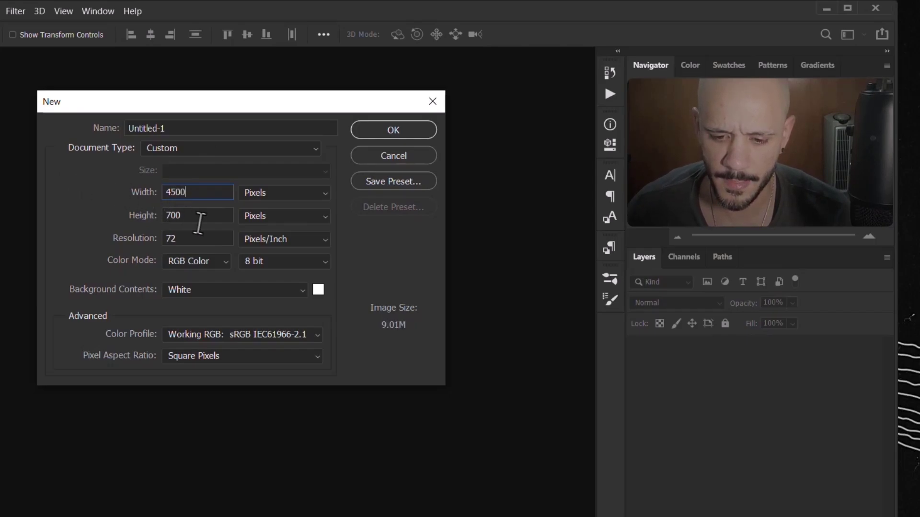
double_click(191, 215)
text(300)
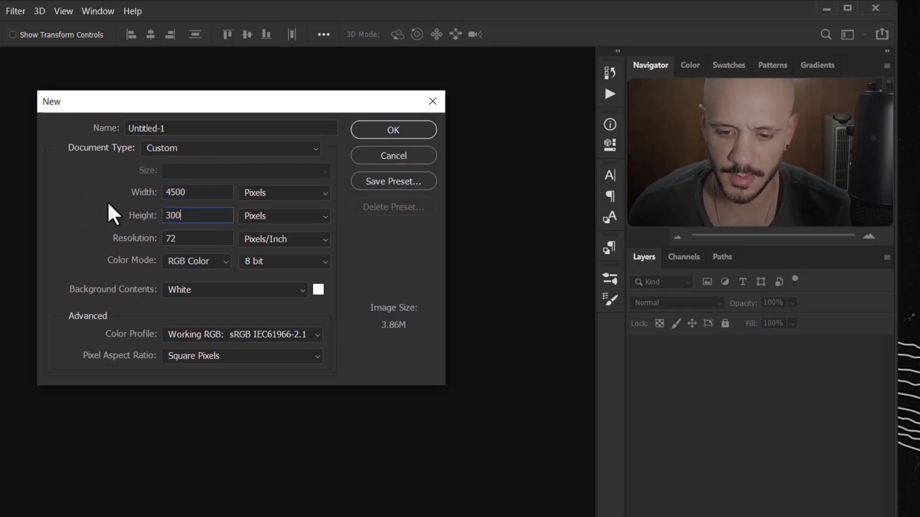
text(0)
key(Tab)
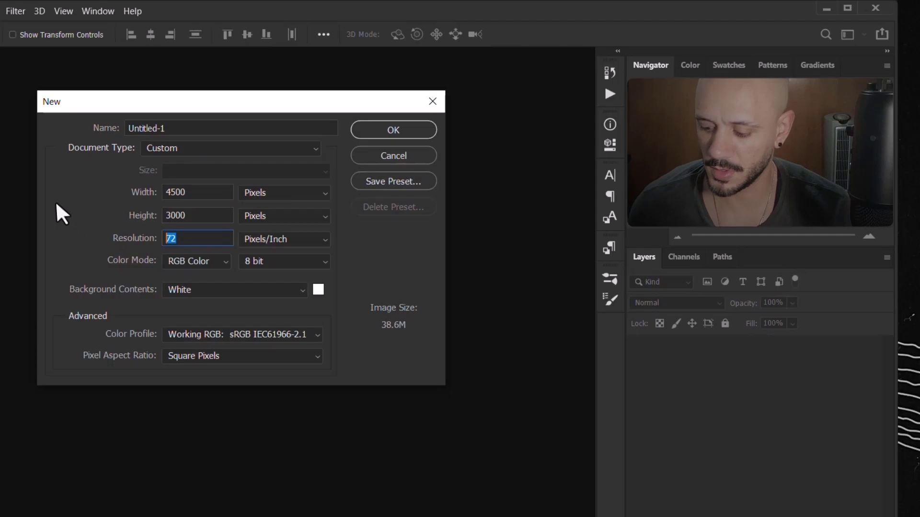
text(300)
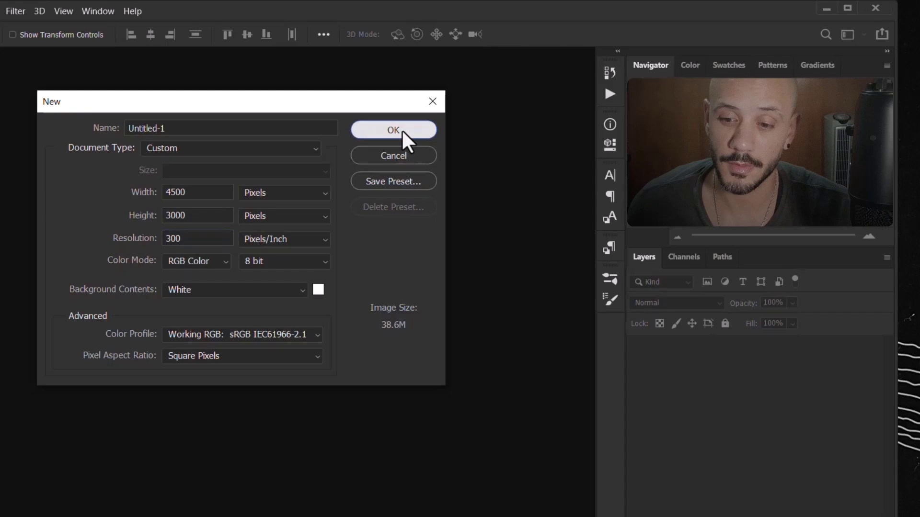
click(401, 129)
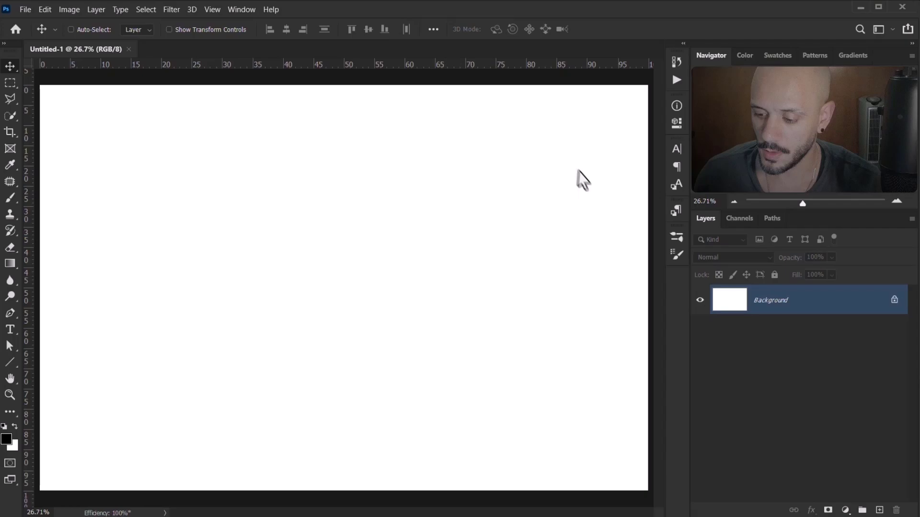
- Add a new layer named Image 1 and convert it to a smart object
click(879, 510)
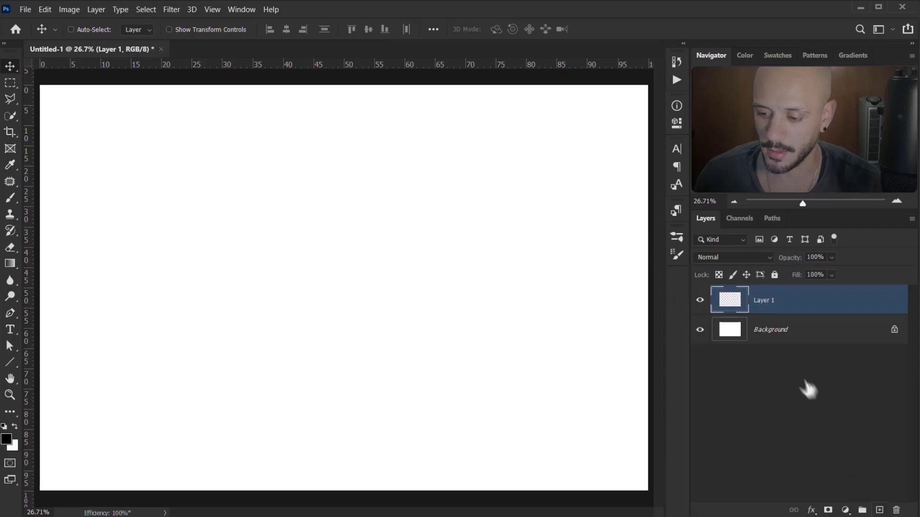
double_click(760, 301)
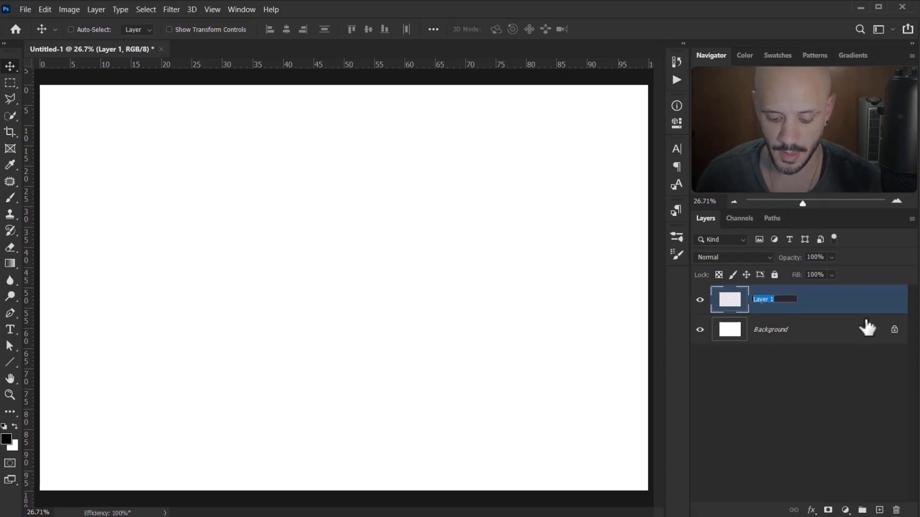
text(Image)
key(Return)
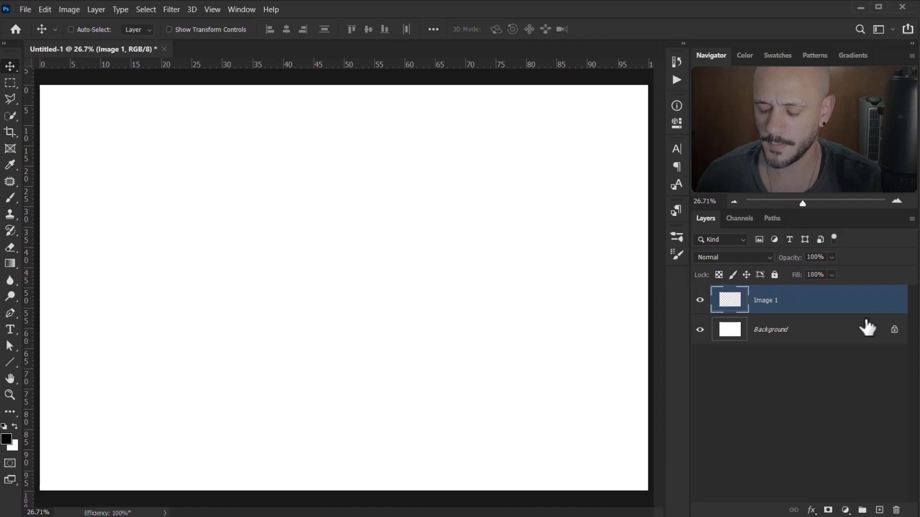
right_click(805, 304)
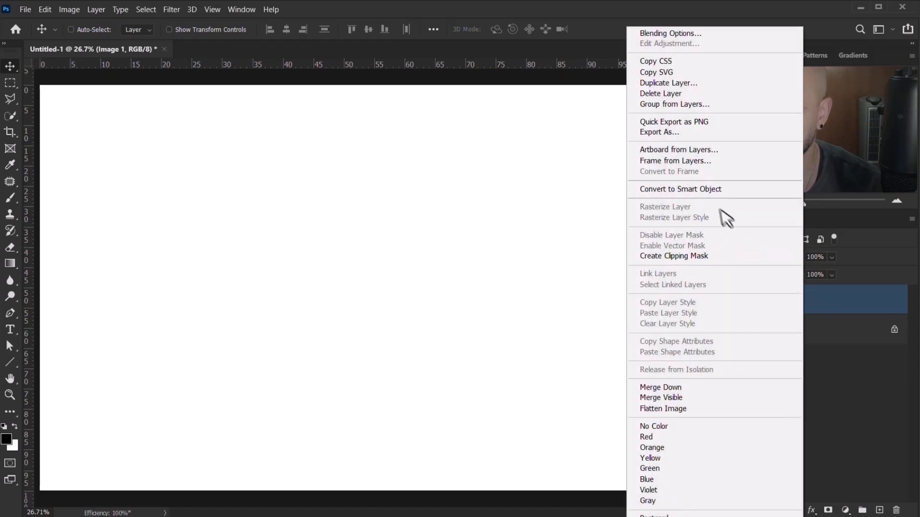
click(696, 188)
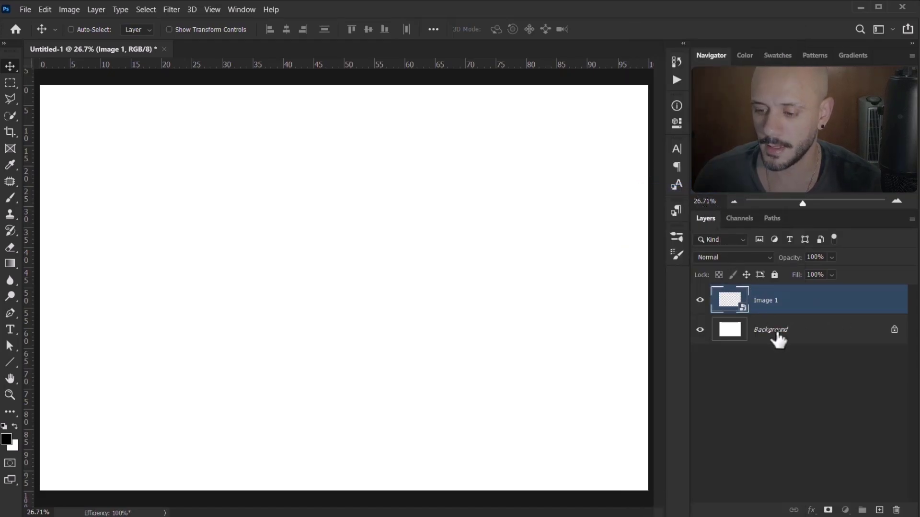
- Delete the Background layer and open Image 1's smart-object contents as Image 1.psb
click(791, 334)
drag(795, 334, 896, 511)
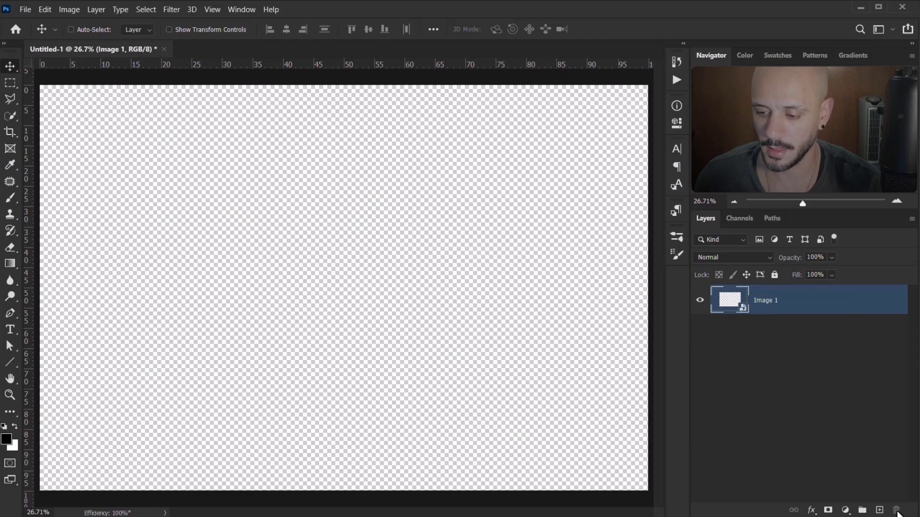
right_click(802, 309)
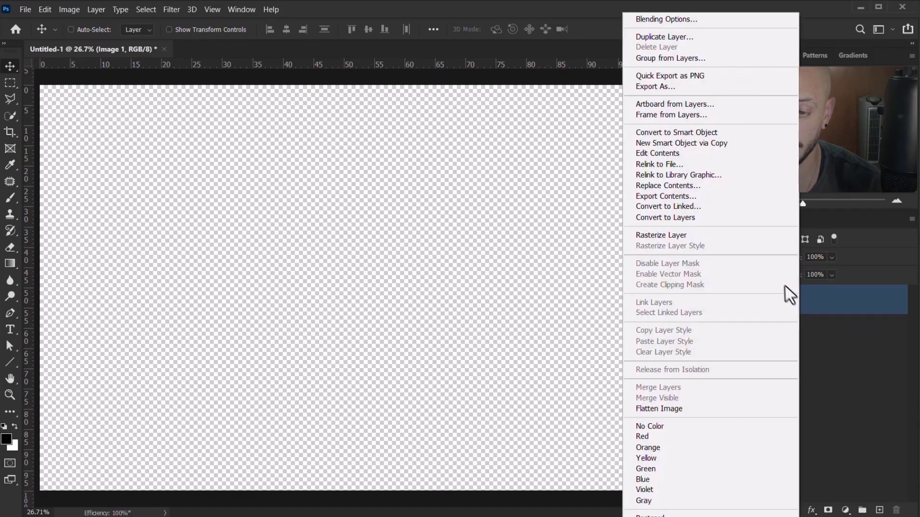
click(655, 152)
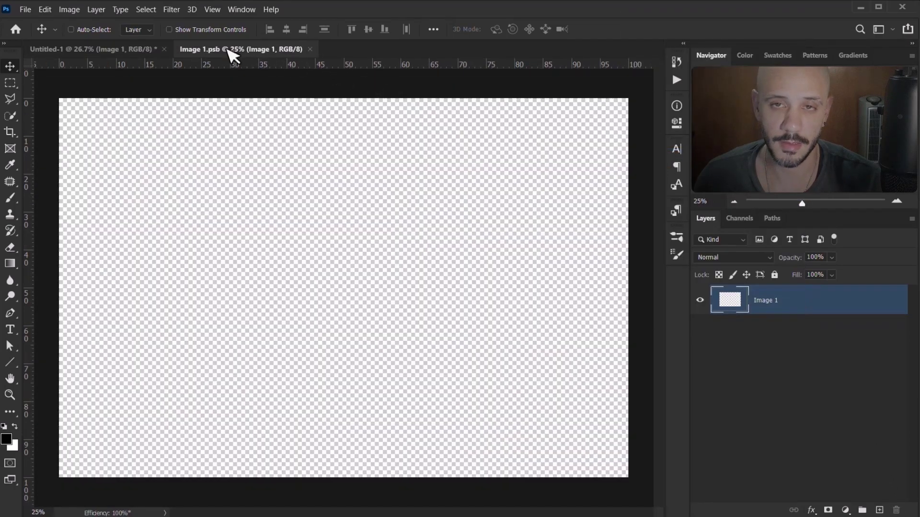
drag(230, 53, 258, 54)
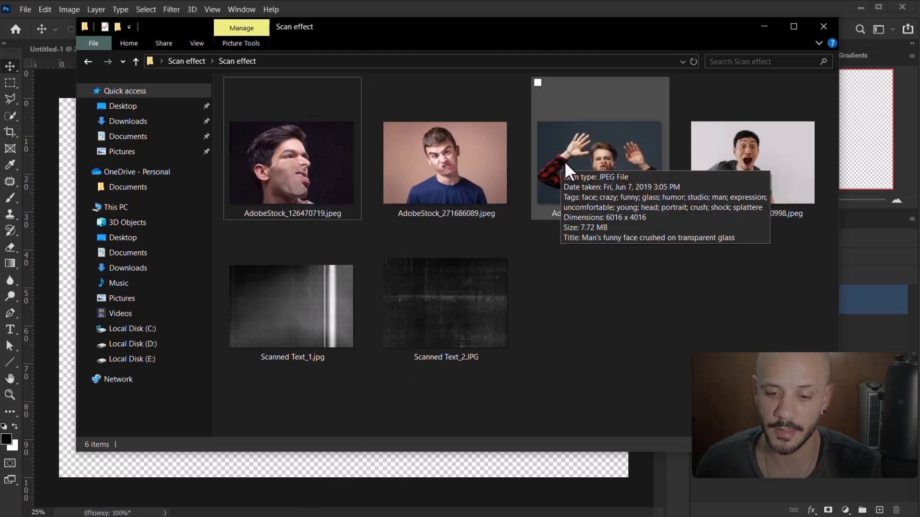
- Drop the distorted-face JPEG into Image 1.psb, commit it, then close and save the contents
drag(319, 157, 317, 477)
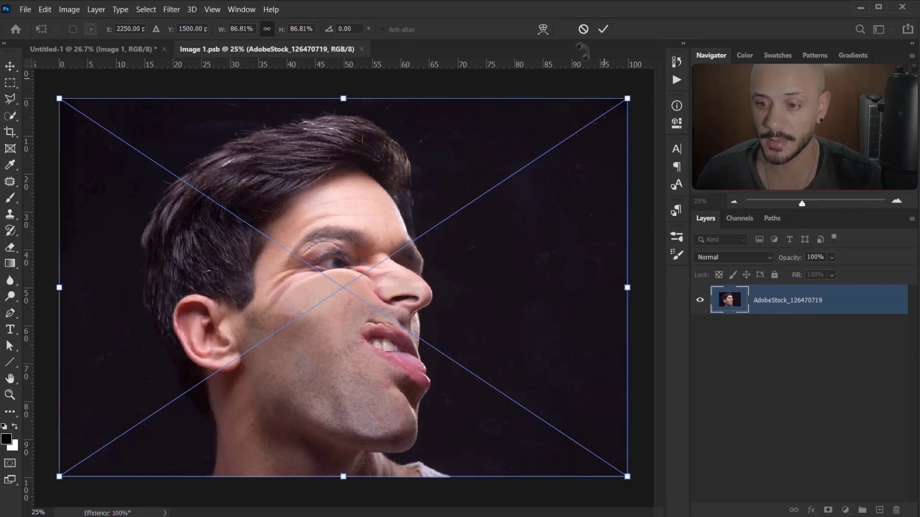
key(Return)
scroll(338, 300, down, 2)
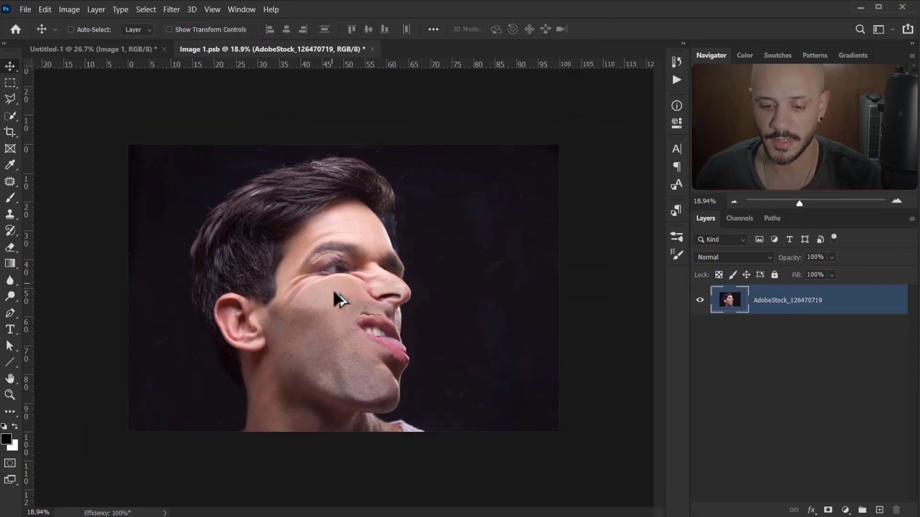
scroll(338, 292, up, 1)
click(372, 49)
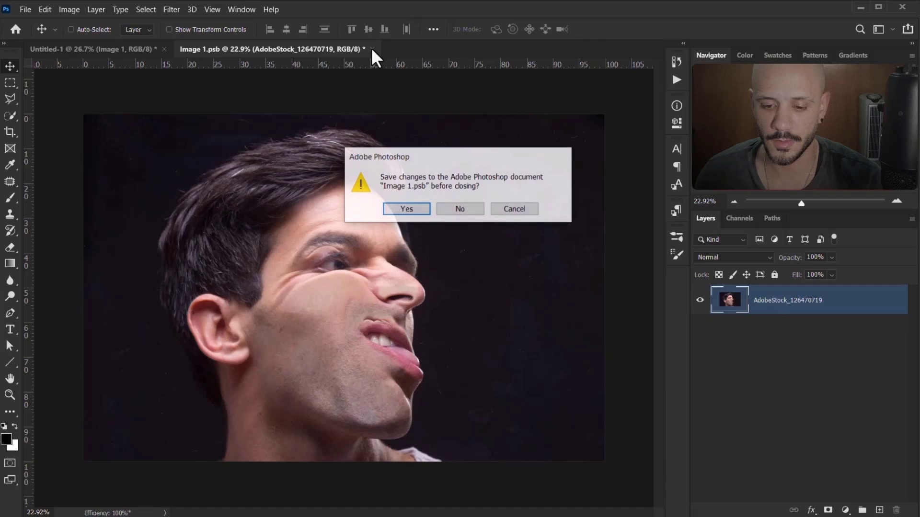
click(404, 213)
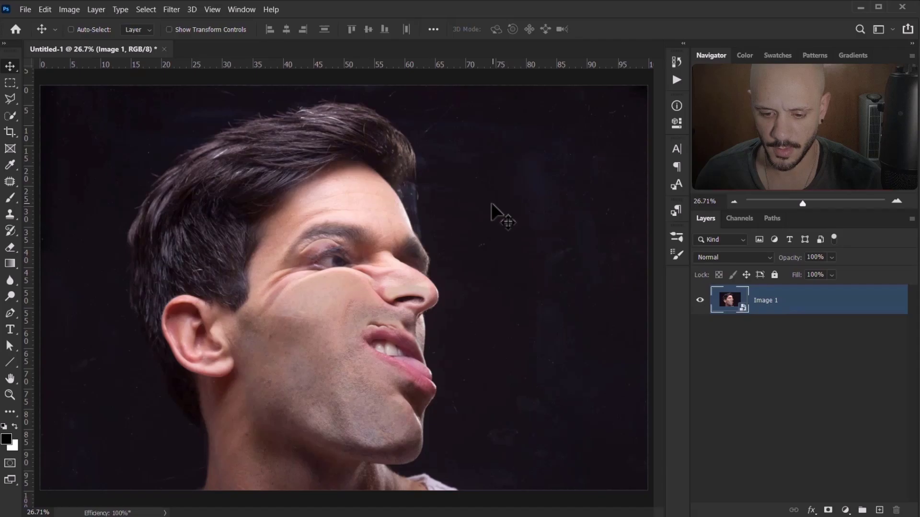
scroll(314, 243, down, 2)
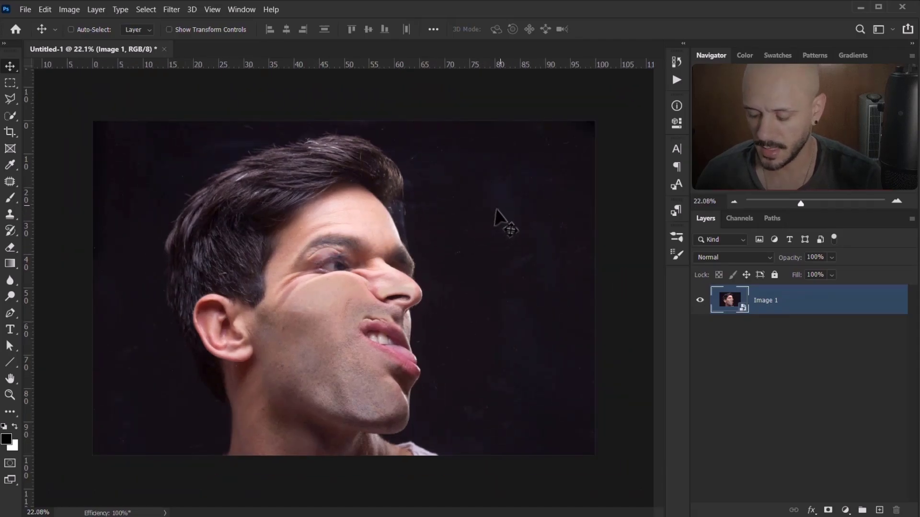
scroll(497, 211, up, 2)
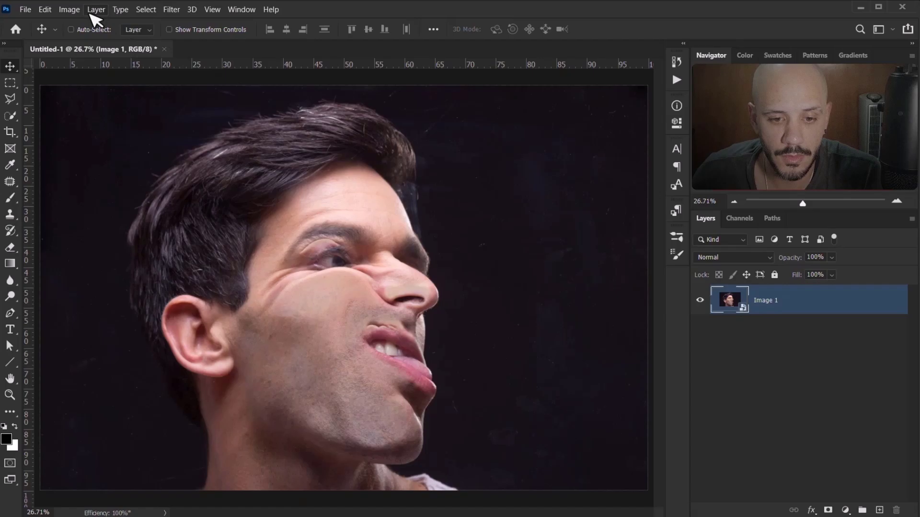
- Apply Filter Gallery's Texture > Grain with intensity 55 and contrast 100 to the portrait
click(172, 9)
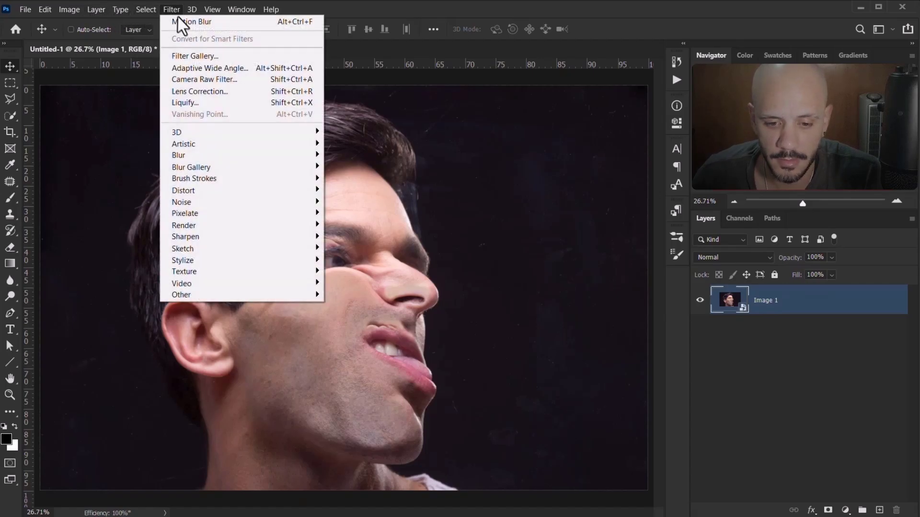
click(205, 55)
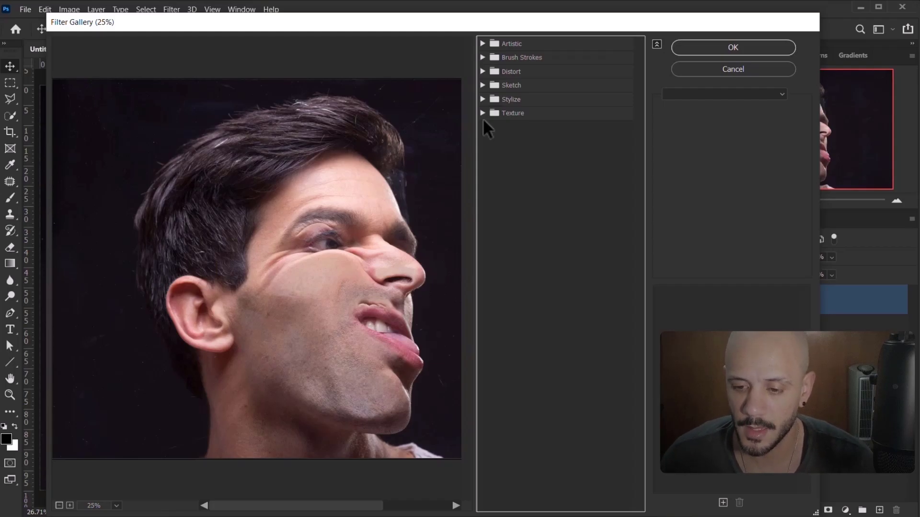
click(482, 113)
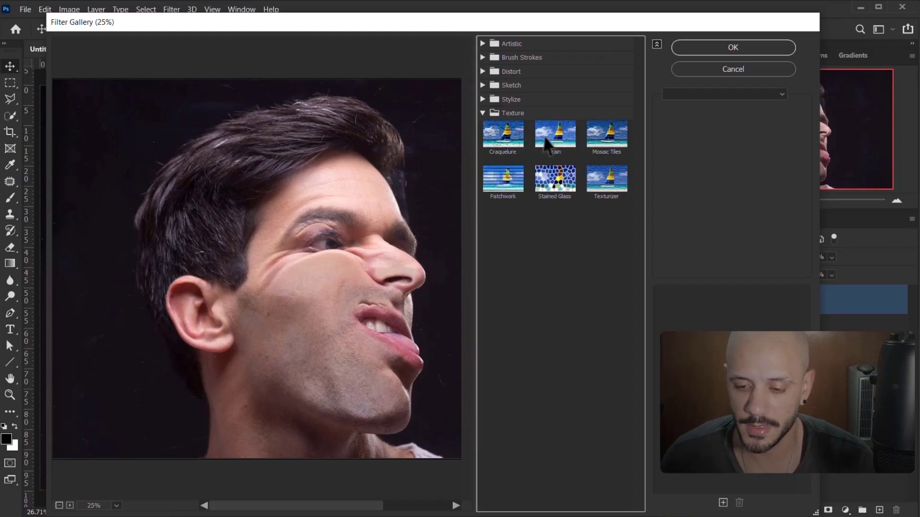
click(561, 144)
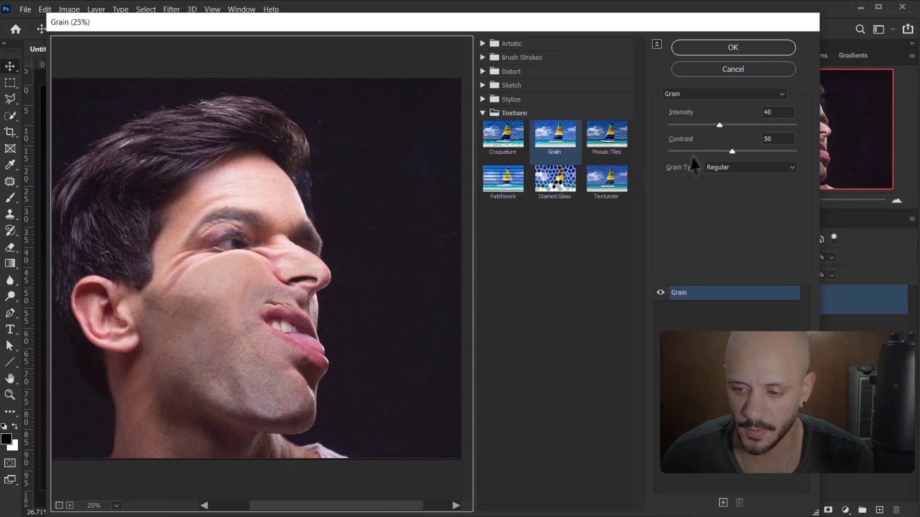
drag(731, 152, 797, 152)
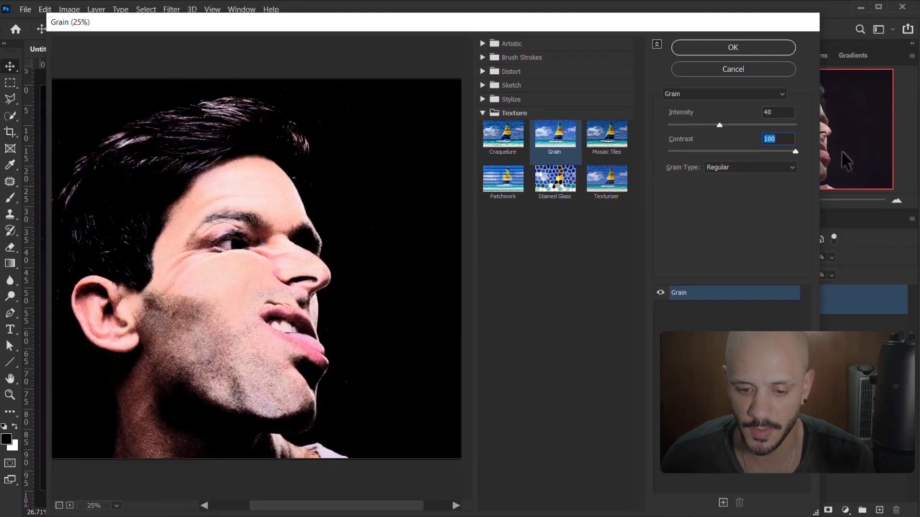
drag(218, 223, 285, 218)
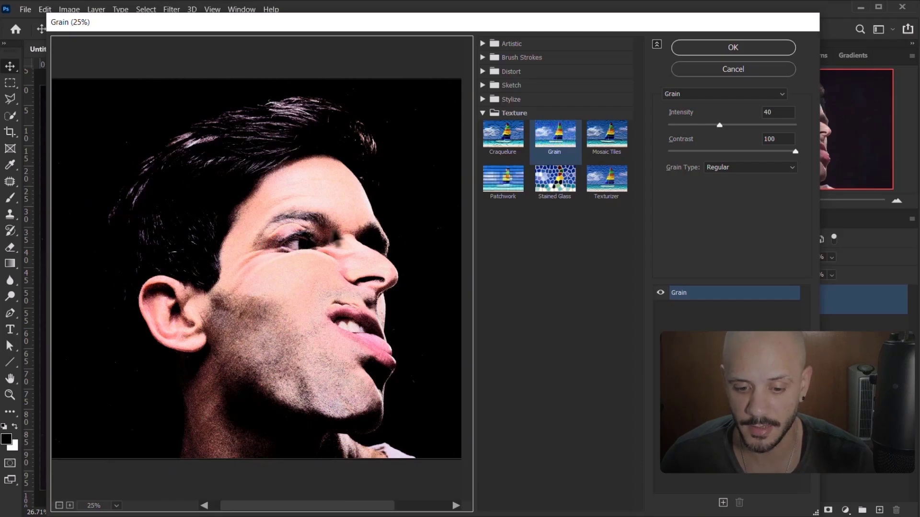
drag(718, 124, 753, 128)
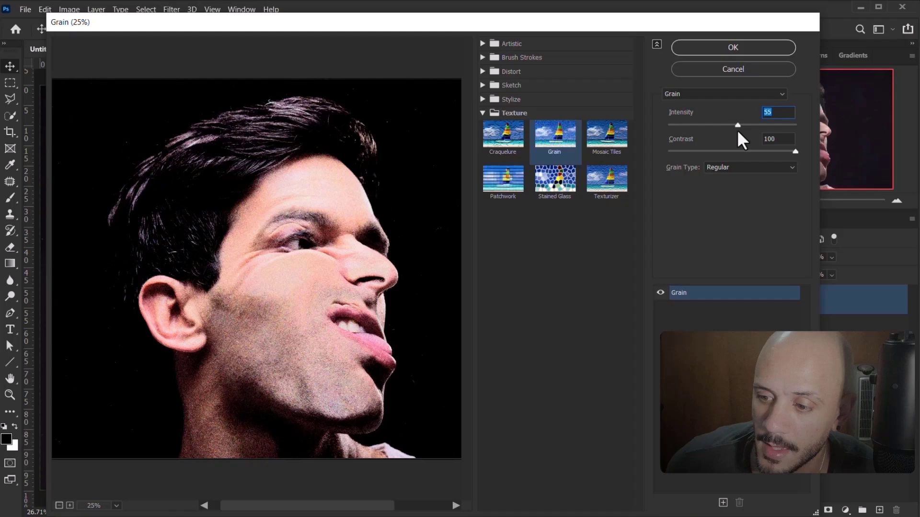
- Add a Sketch > Torn Edges effect layer (balance 27, smoothness 10, contrast 4) and apply
click(724, 503)
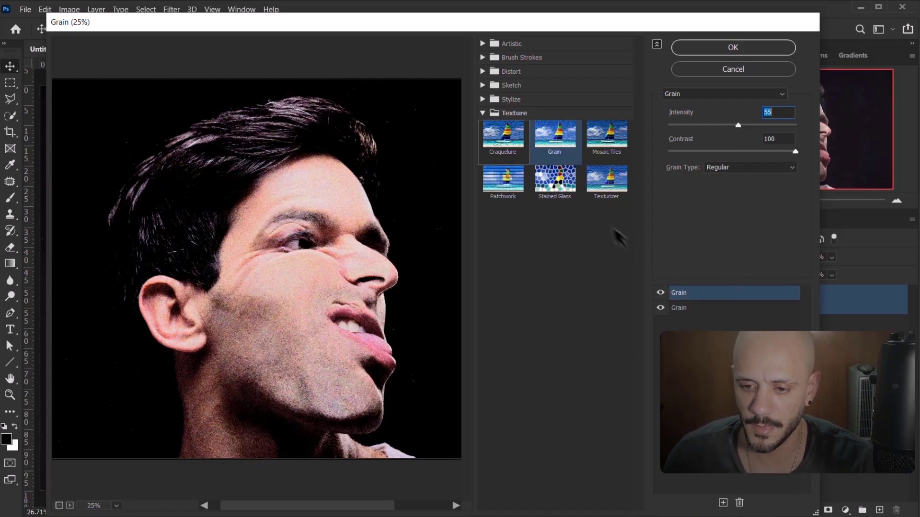
click(482, 113)
click(482, 85)
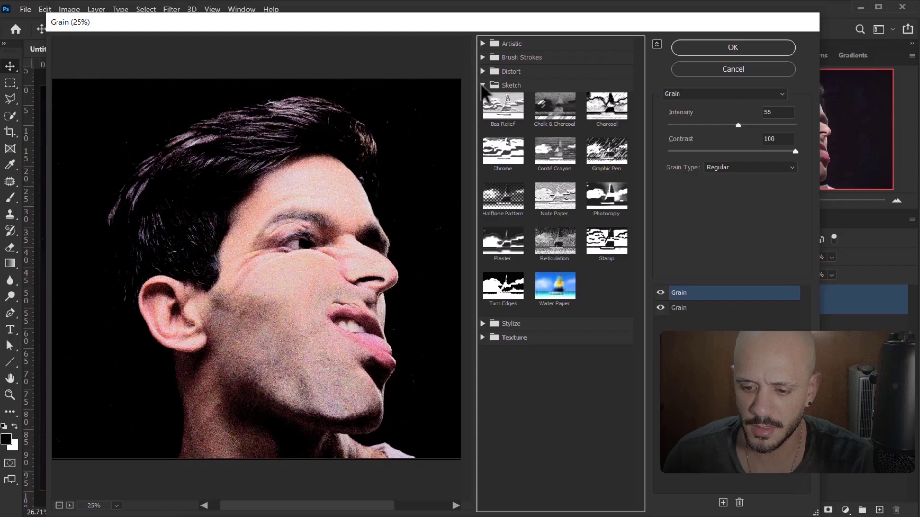
click(503, 290)
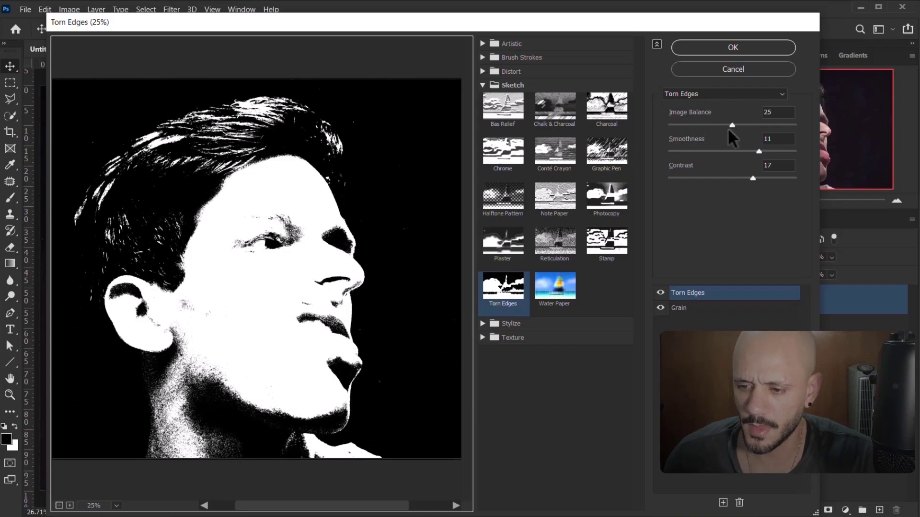
drag(418, 232, 423, 232)
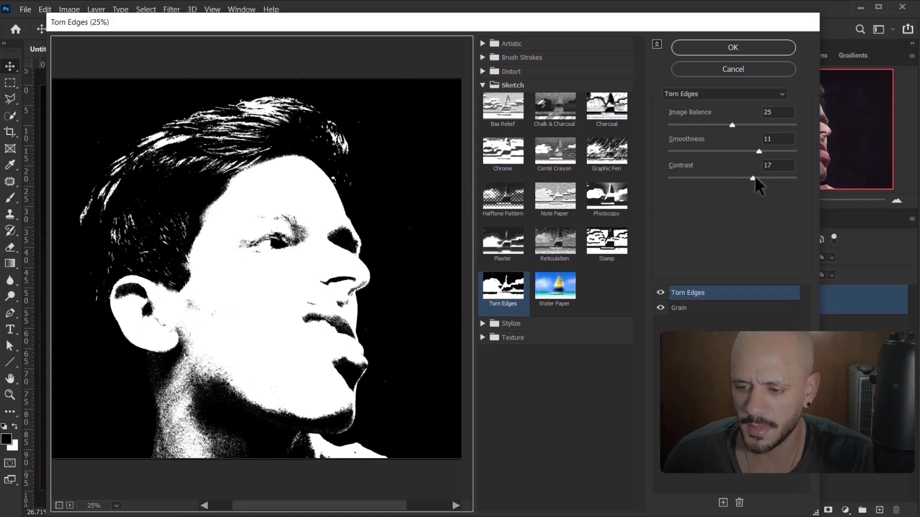
drag(754, 178, 682, 178)
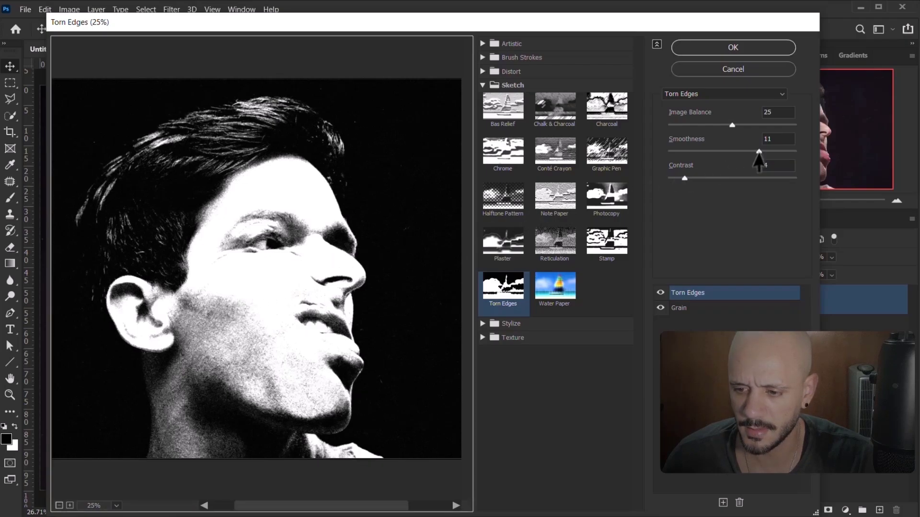
drag(758, 153, 754, 150)
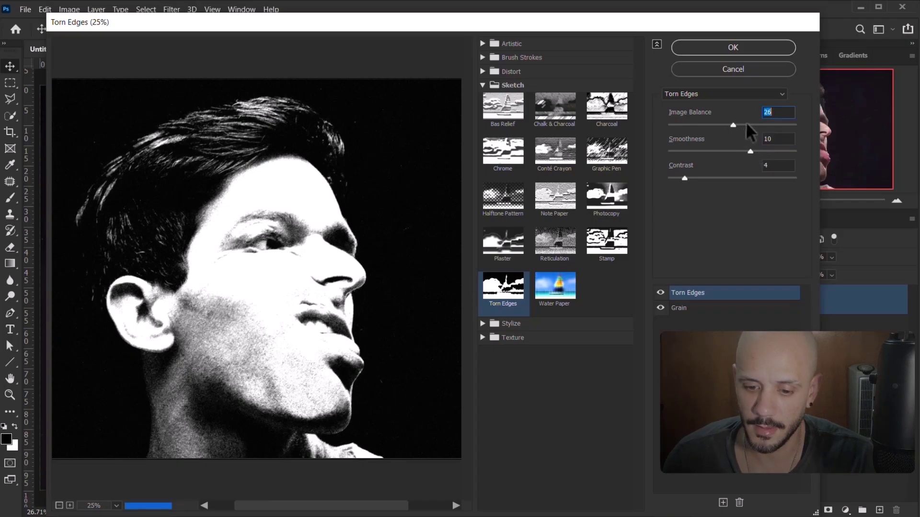
drag(746, 124, 751, 124)
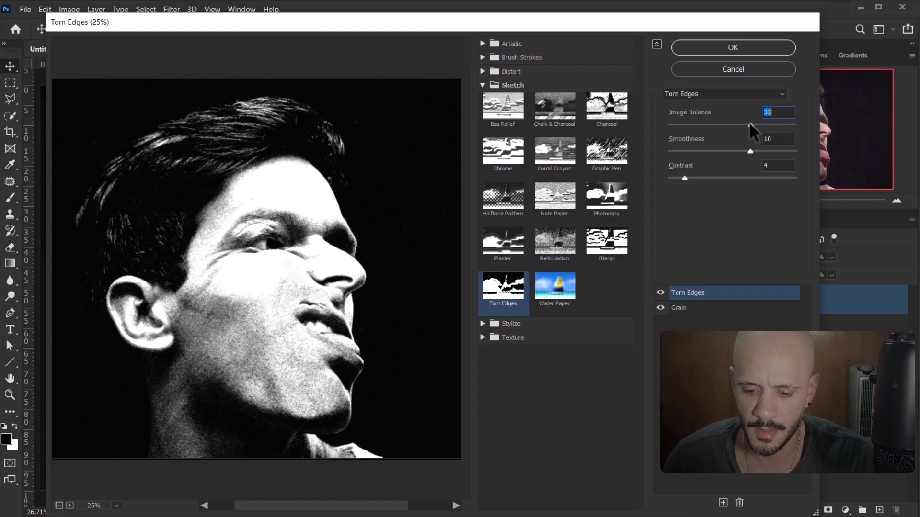
drag(736, 126, 733, 124)
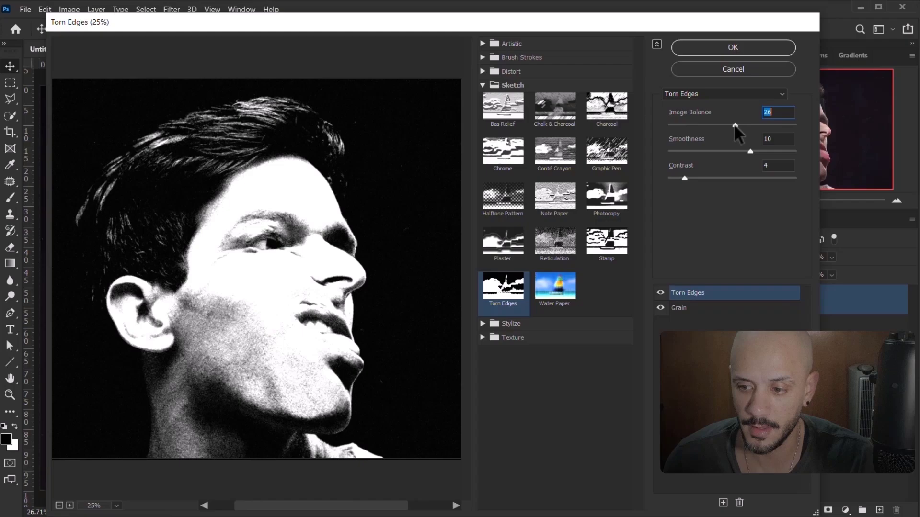
drag(735, 127, 738, 127)
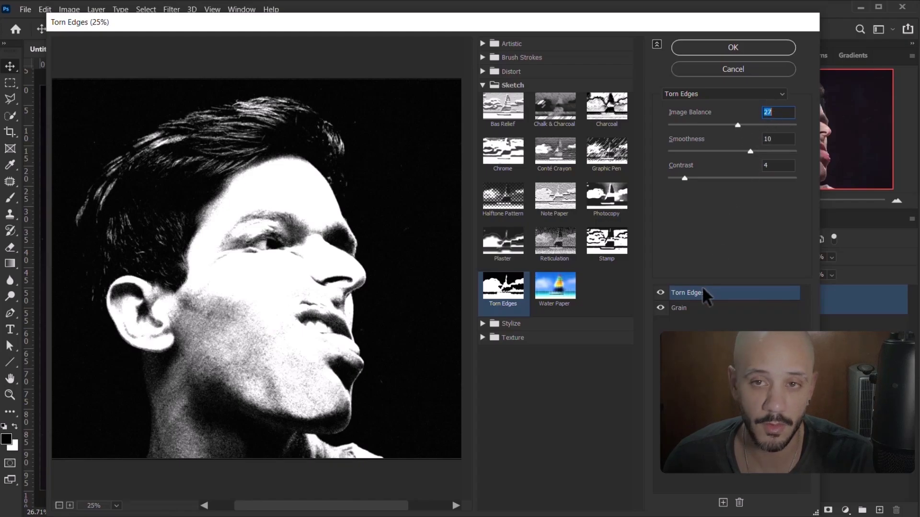
click(747, 48)
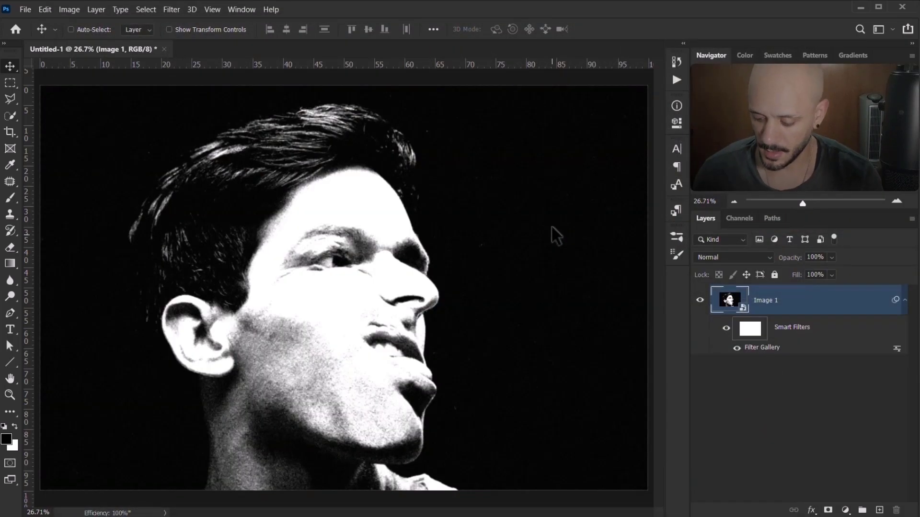
- Collapse Image 1's smart filters and duplicate the layer as a copy named Blur
key(ctrl)
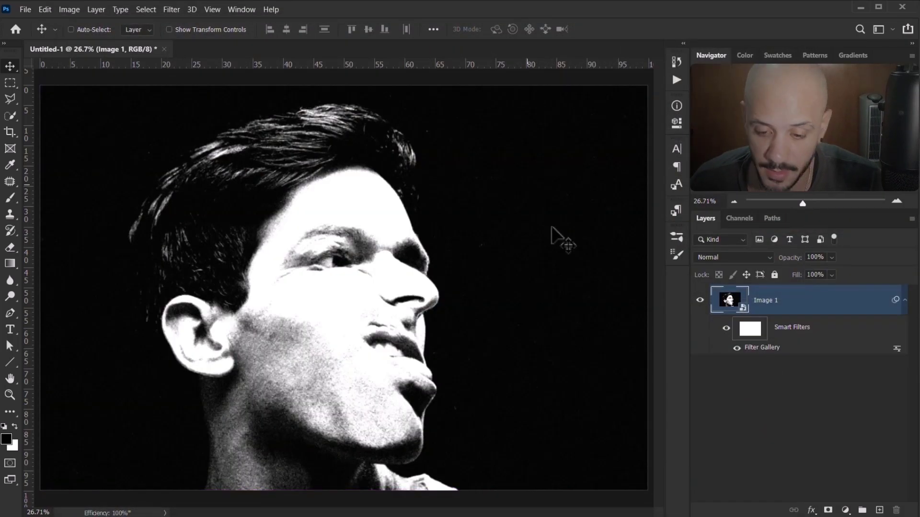
scroll(551, 227, down, 1)
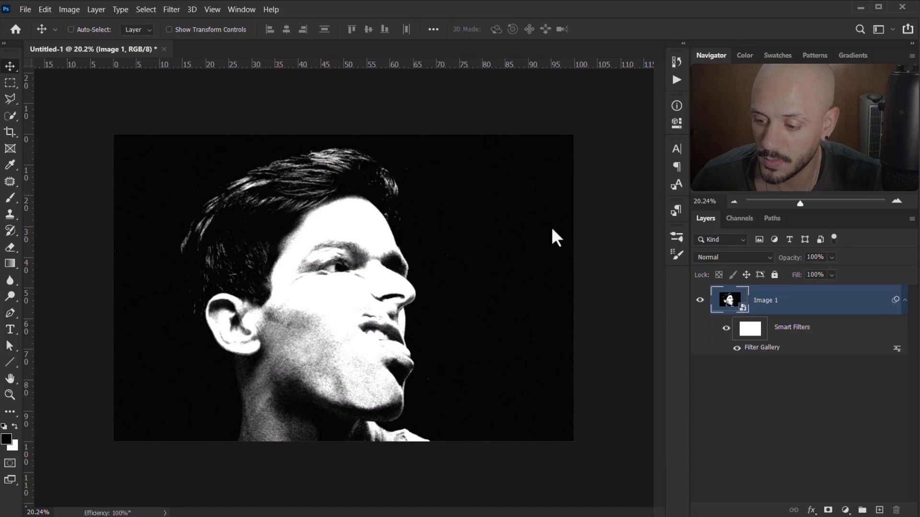
click(904, 301)
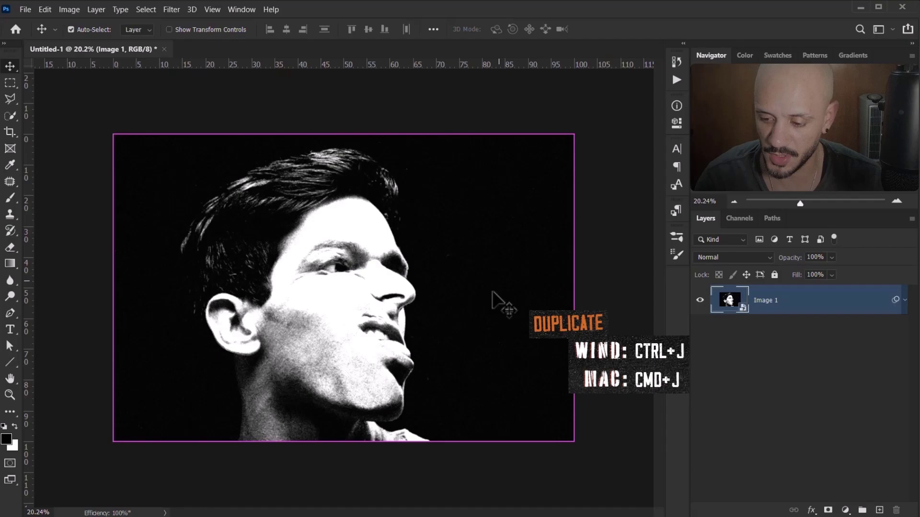
key(ctrl+j)
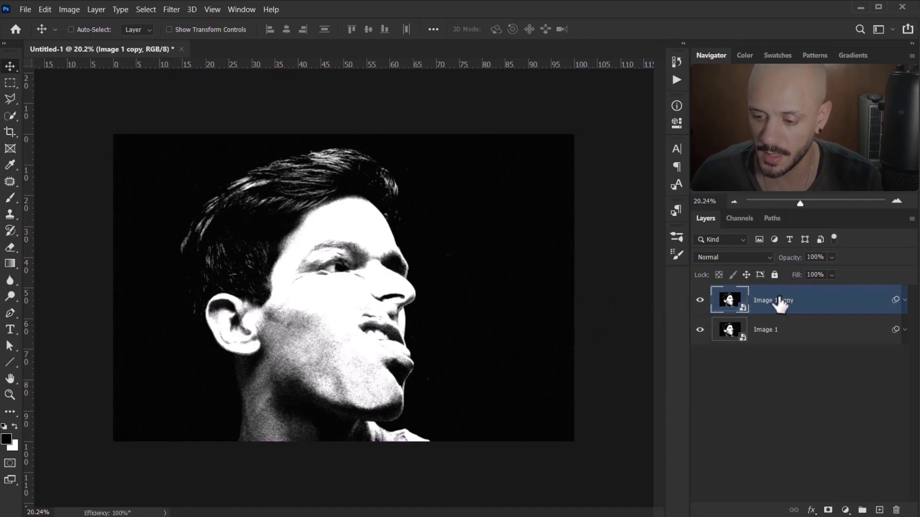
double_click(773, 300)
text(Blur)
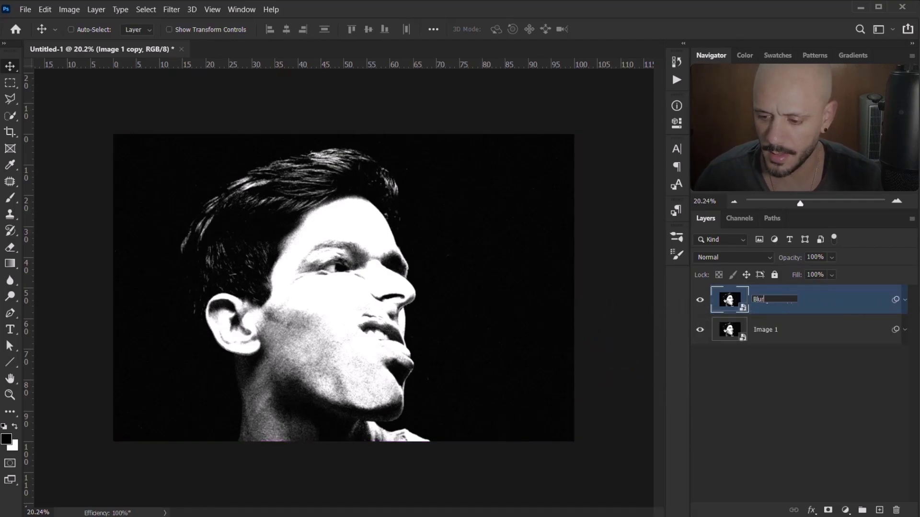
key(Return)
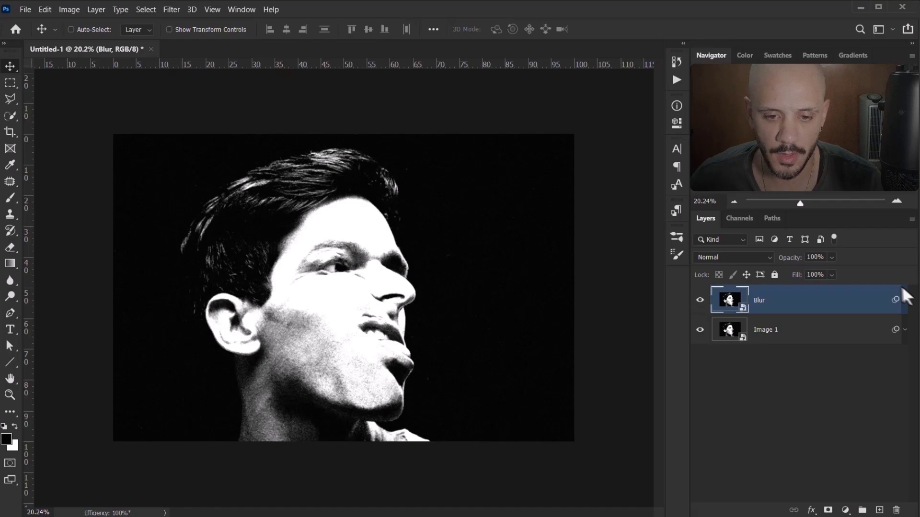
click(173, 12)
mouse_move(178, 155)
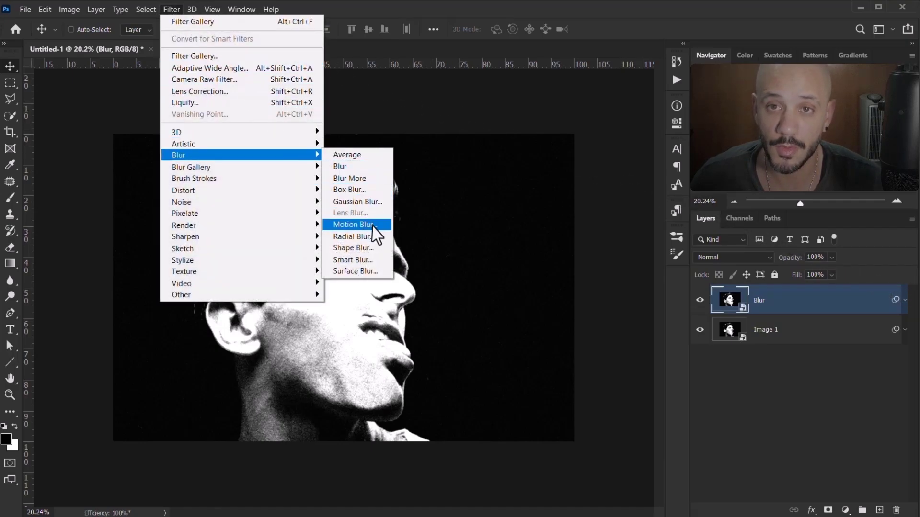
- Apply a Motion Blur with angle 0 and distance 220 pixels to the Blur layer
click(372, 225)
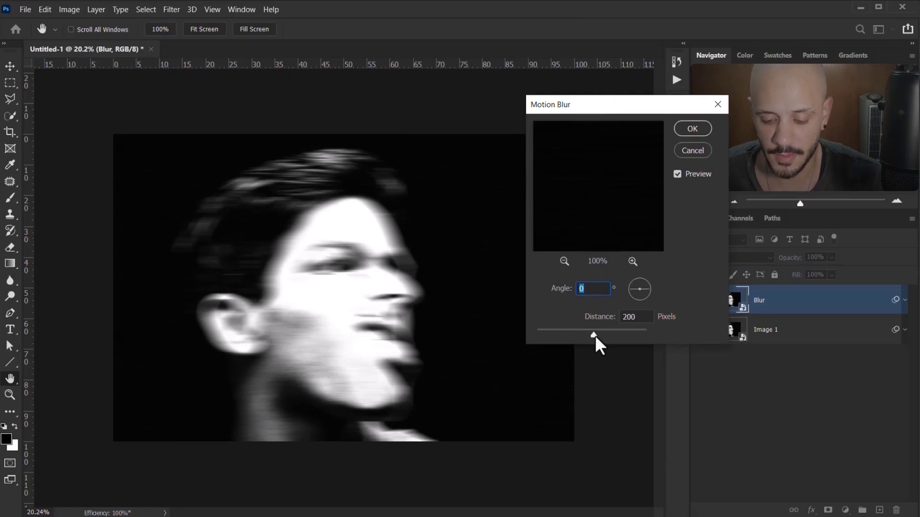
drag(595, 335, 597, 336)
key(Tab)
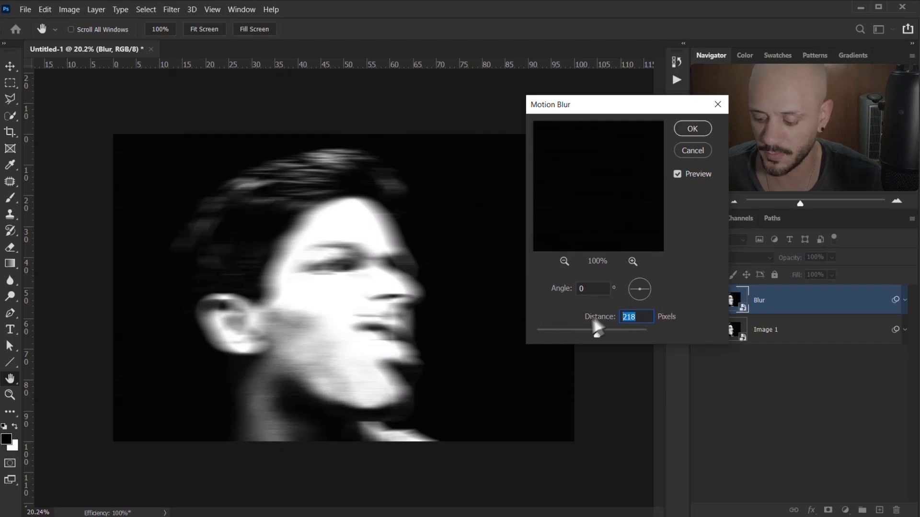
text(220)
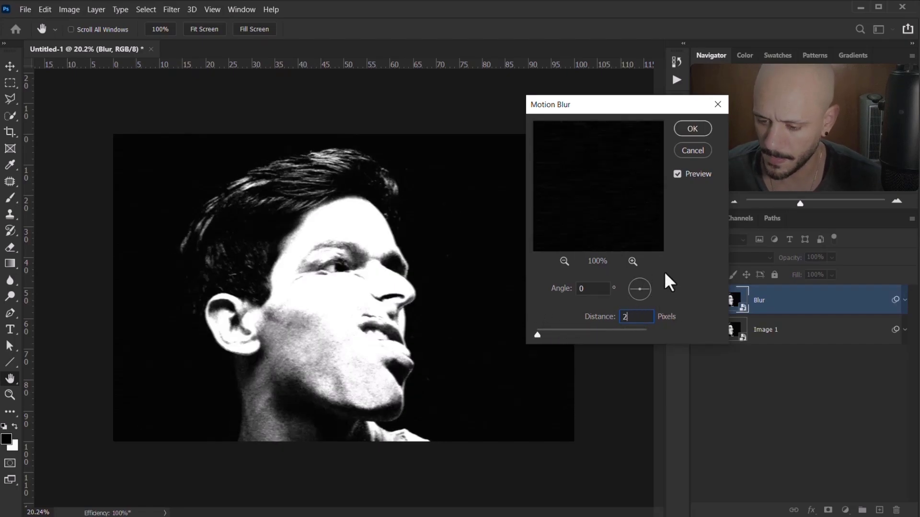
click(692, 129)
key(v)
scroll(288, 278, up, 5)
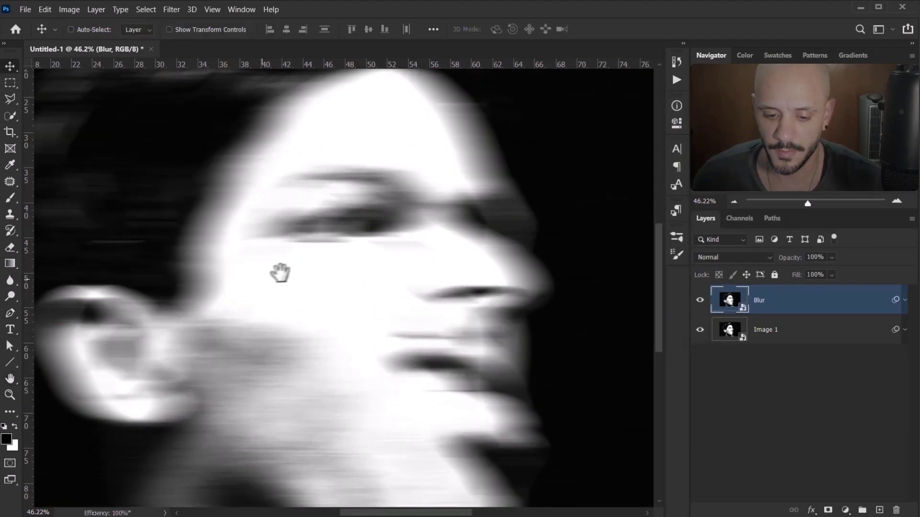
scroll(318, 269, down, 2)
scroll(318, 269, down, 1)
scroll(345, 225, down, 2)
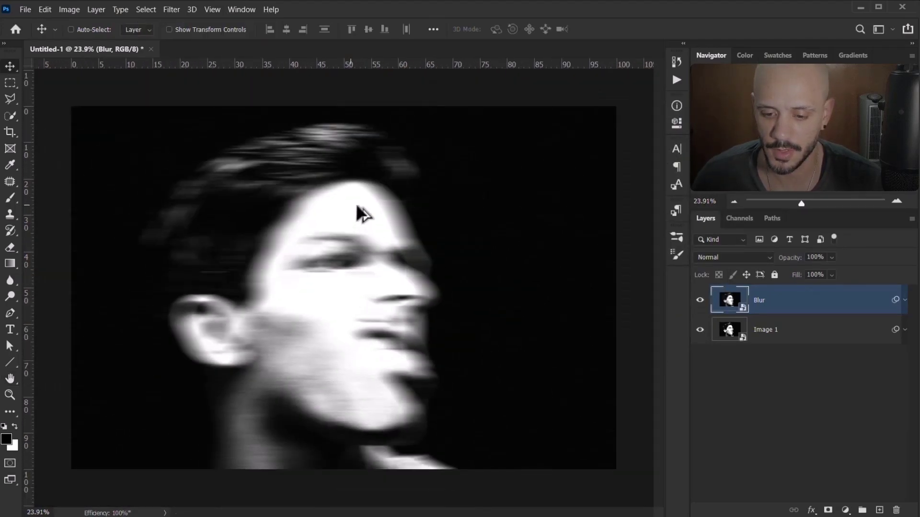
scroll(361, 214, up, 1)
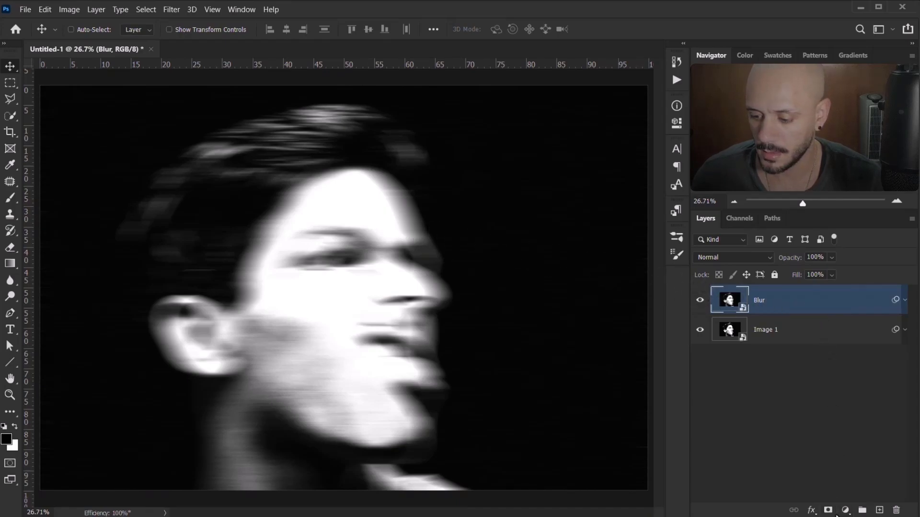
- Add a layer mask to Blur and choose the Gradient tool in Reflected mode
click(828, 510)
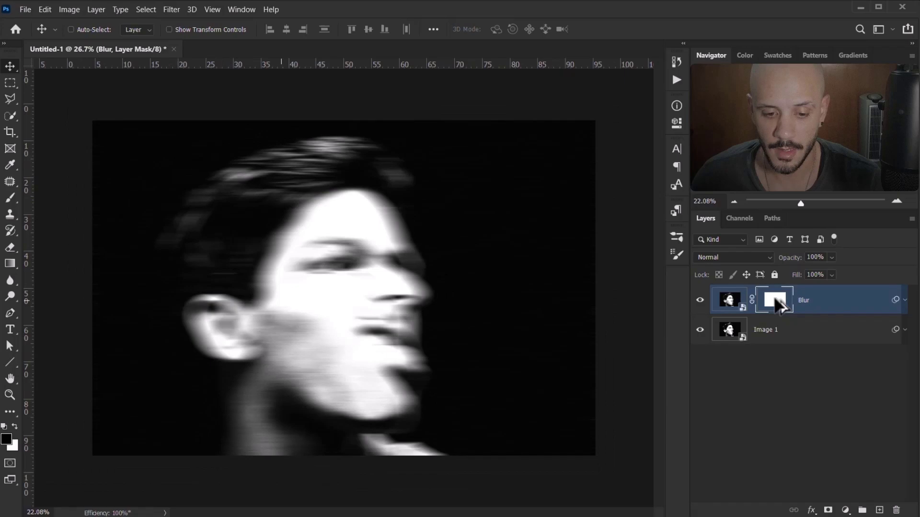
scroll(670, 299, down, 1)
click(10, 263)
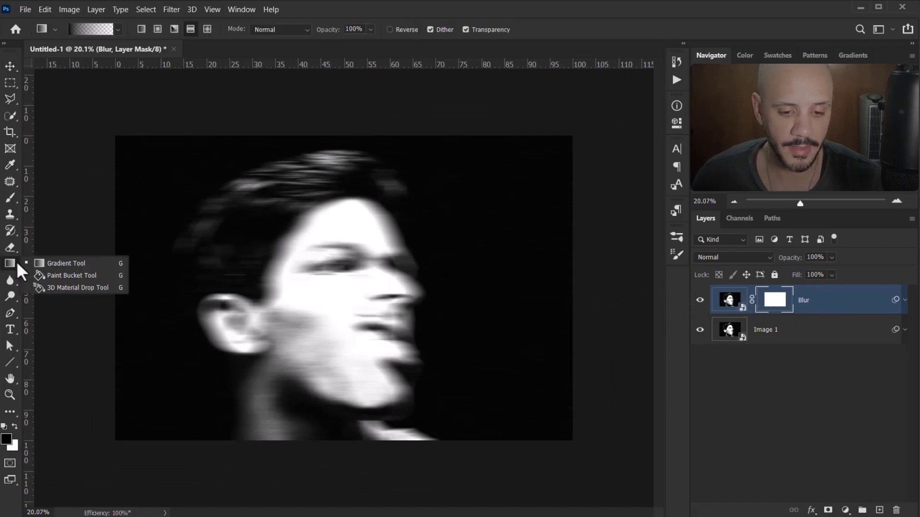
click(53, 269)
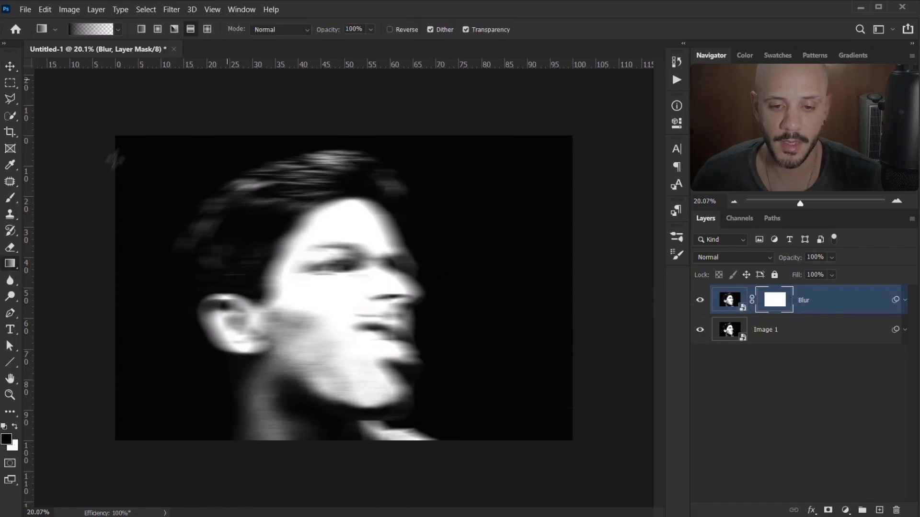
click(191, 29)
click(115, 30)
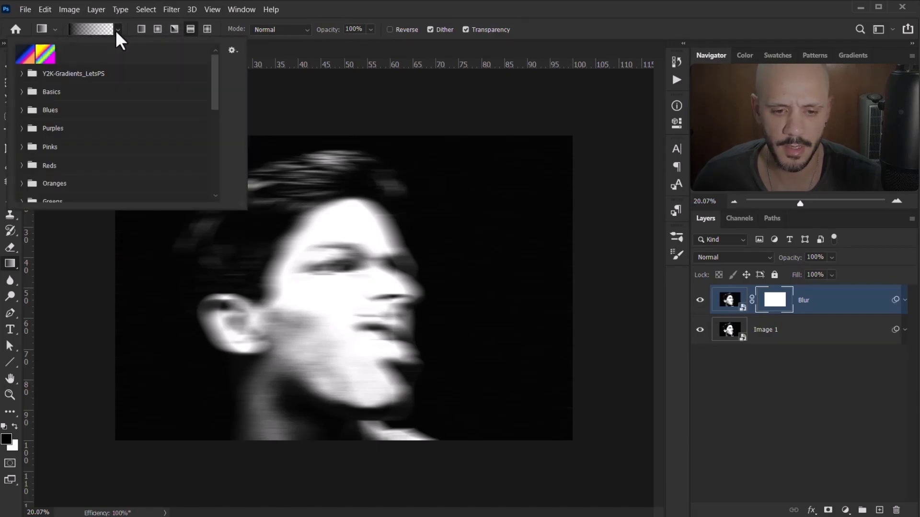
click(119, 28)
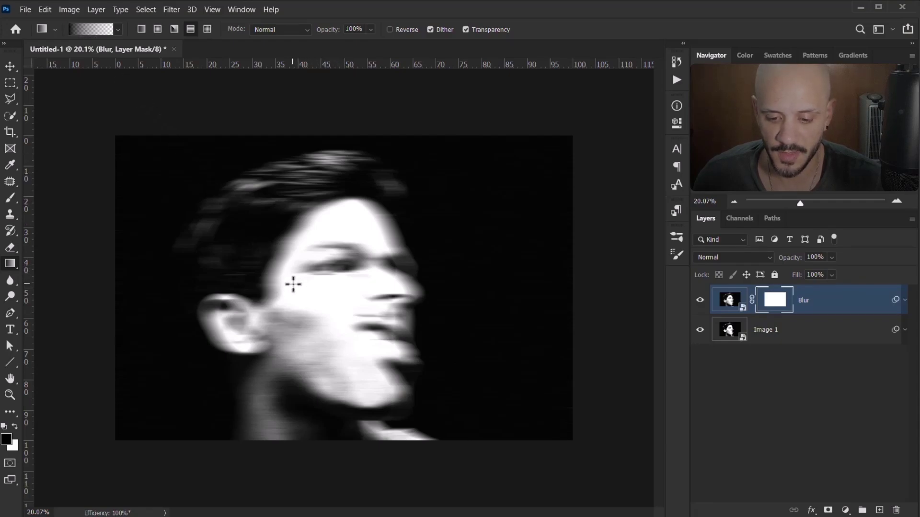
- Draw reflected gradients across the face on the mask, then target the layer image
drag(432, 284, 432, 284)
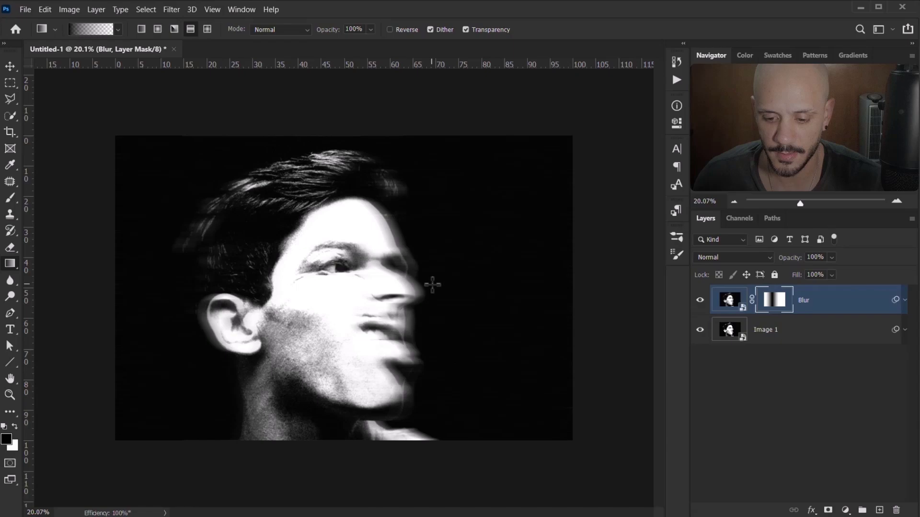
key(ctrl+z)
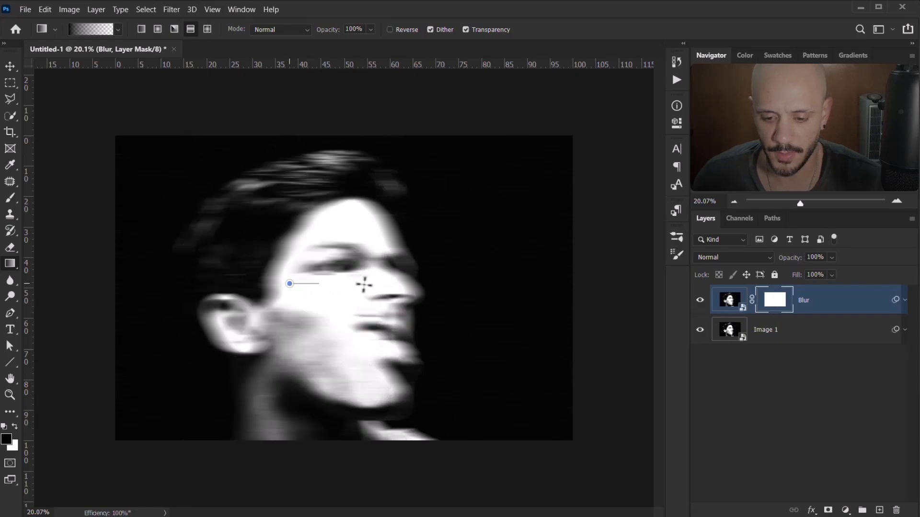
drag(393, 283, 298, 284)
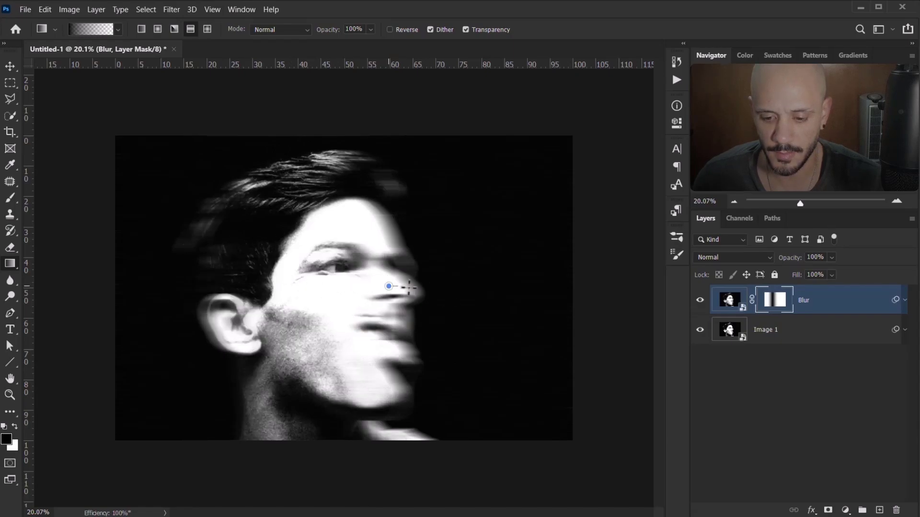
drag(410, 288, 378, 293)
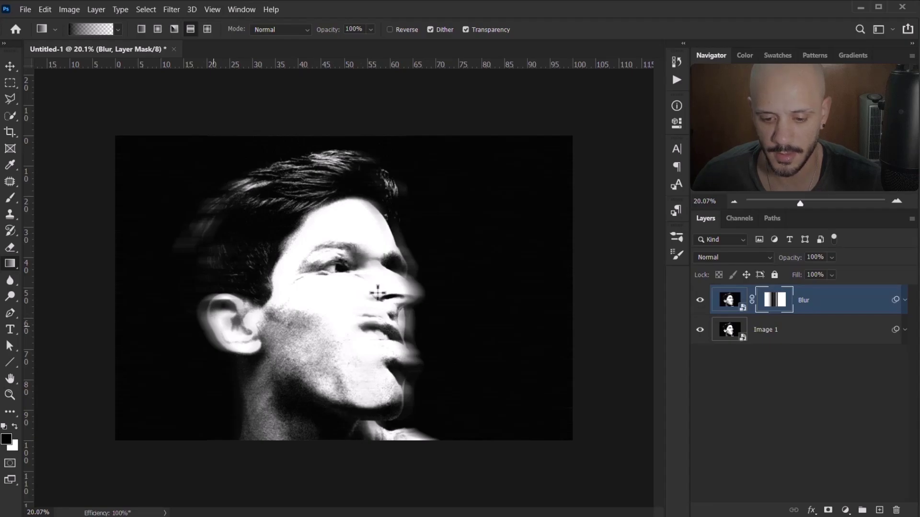
scroll(349, 226, up, 3)
scroll(314, 308, up, 3)
drag(370, 294, 303, 335)
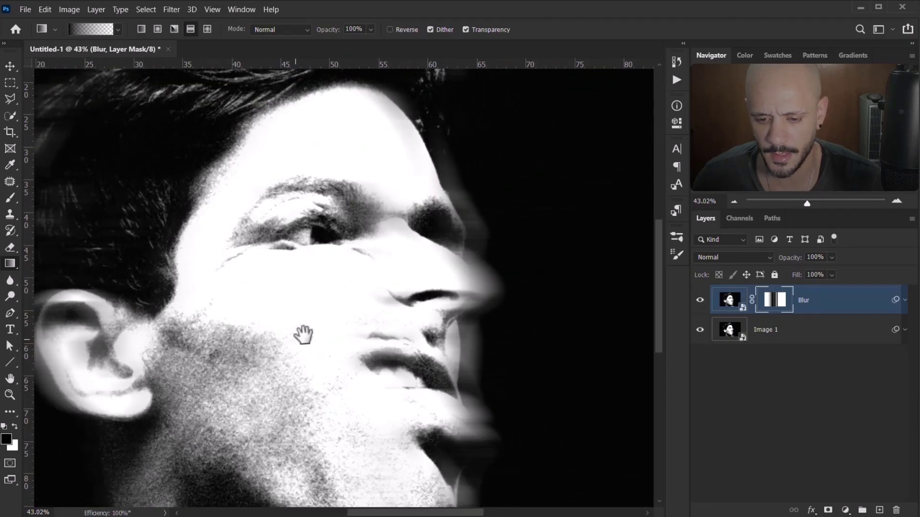
scroll(304, 336, down, 3)
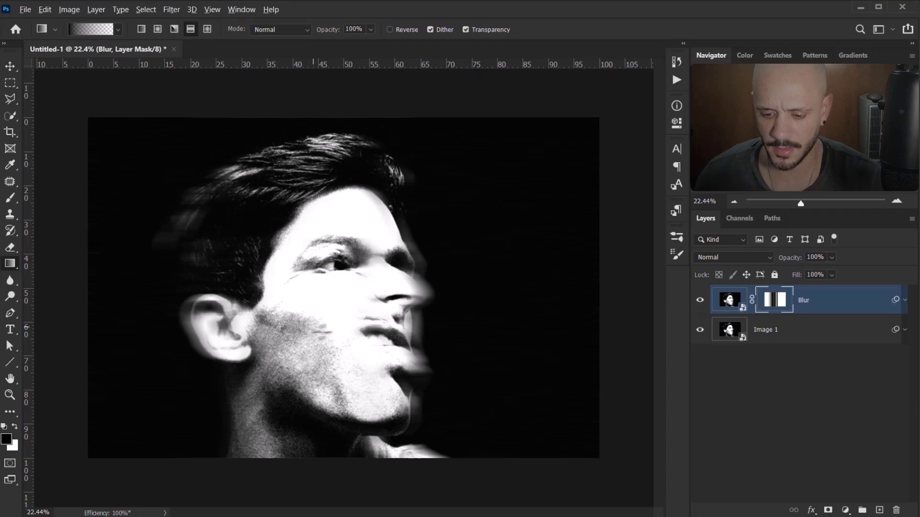
scroll(343, 287, up, 1)
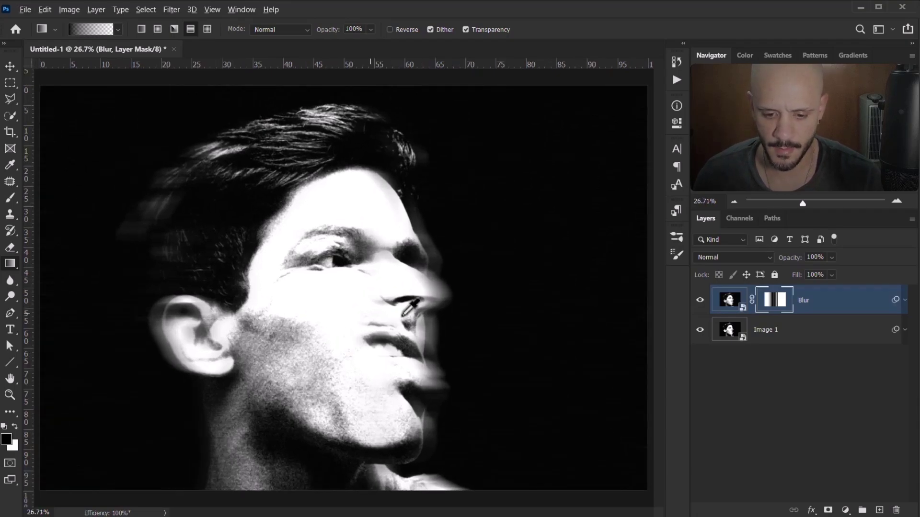
scroll(408, 311, down, 1)
scroll(344, 292, up, 1)
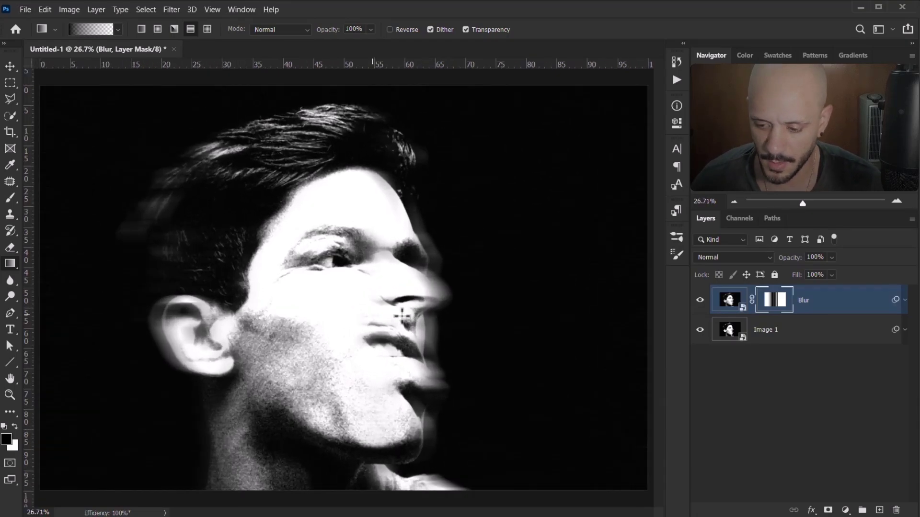
key(ctrl+2)
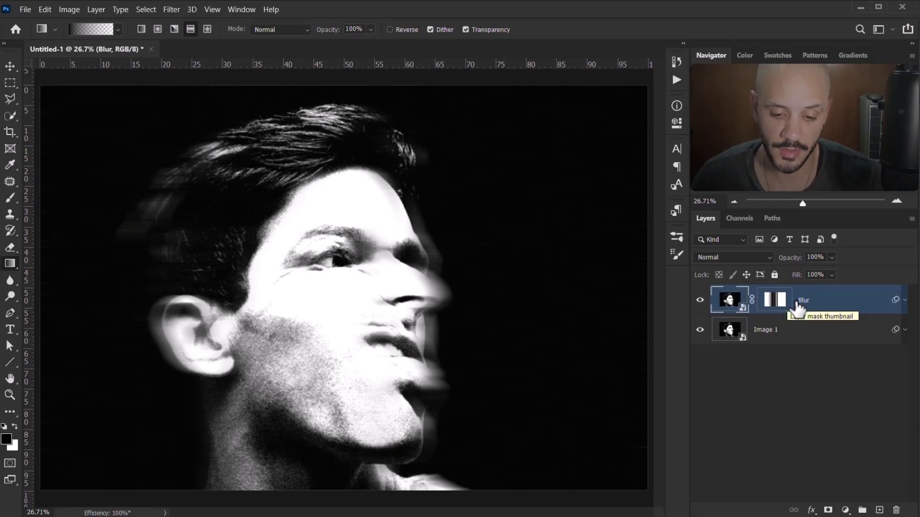
- Bring up File Explorer showing the Scan effect folder with the scanned textures
click(386, 515)
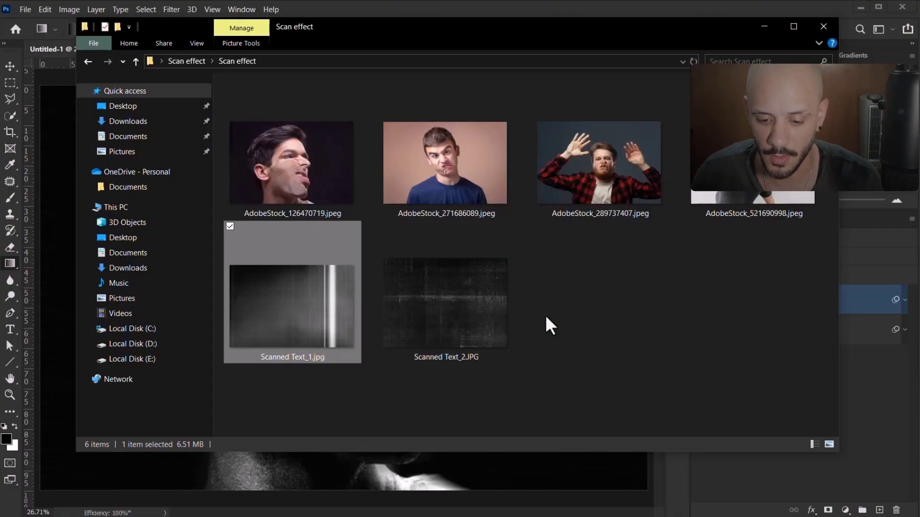
mouse_move(292, 306)
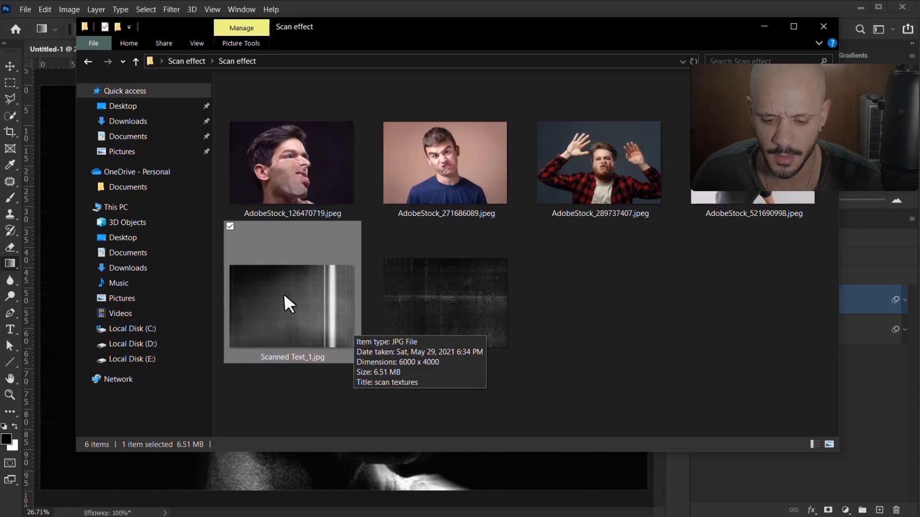
- Place Scanned Text_1.jpg as a centred layer above Blur and fit the canvas in view
drag(284, 296, 332, 479)
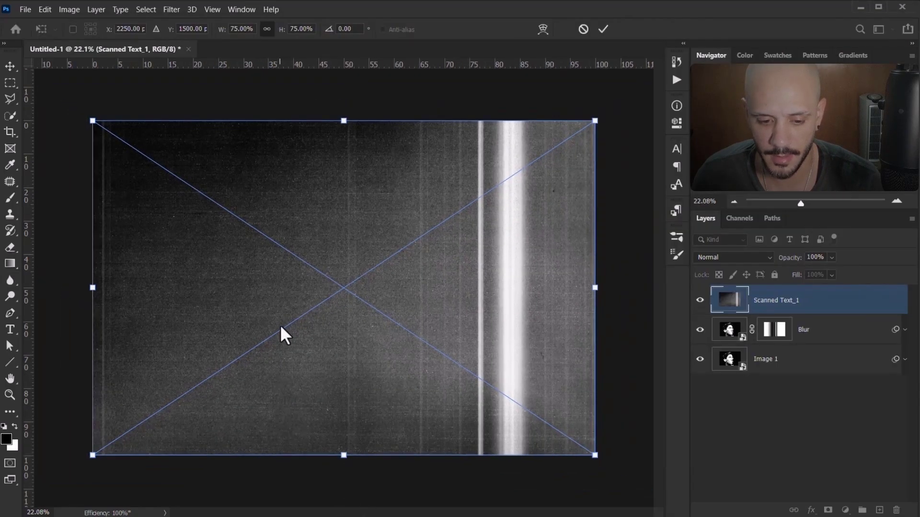
drag(280, 323, 284, 320)
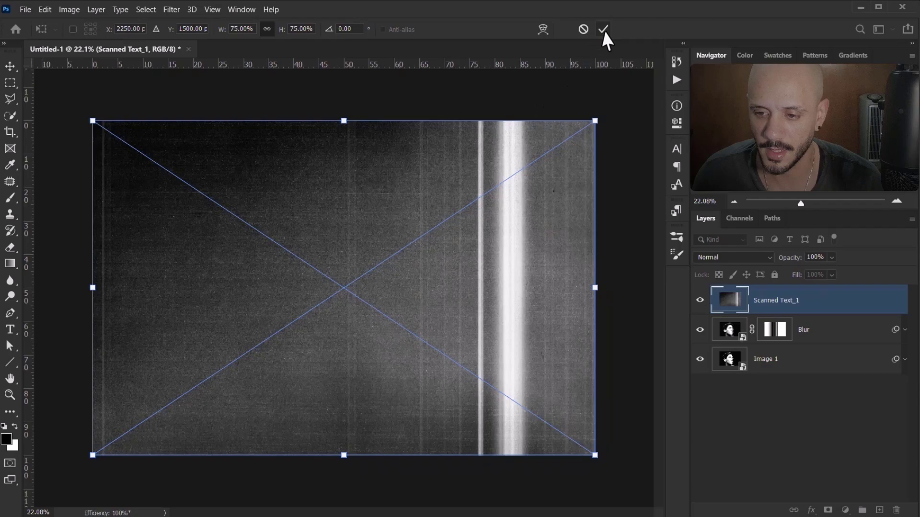
key(Return)
key(g)
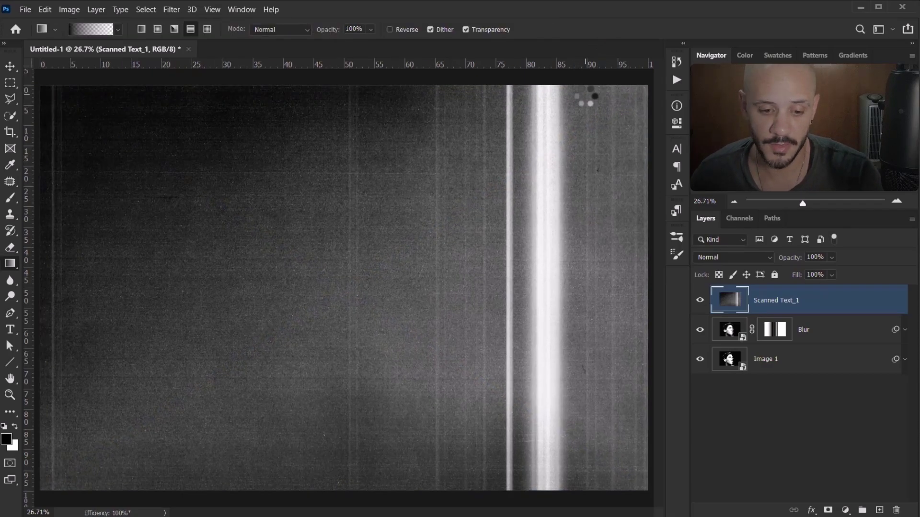
key(ctrl+0)
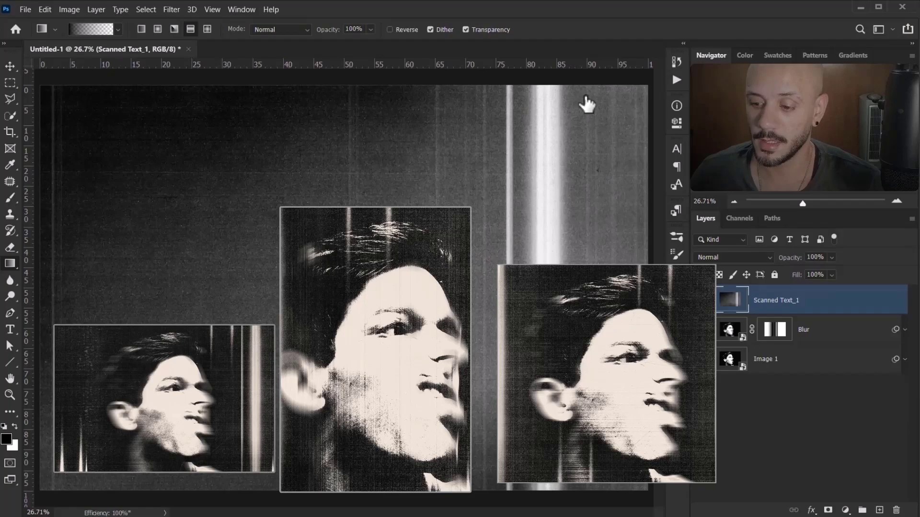
- Set the Scanned Text_1 layer's blend mode to Screen
scroll(598, 93, down, 3)
click(738, 256)
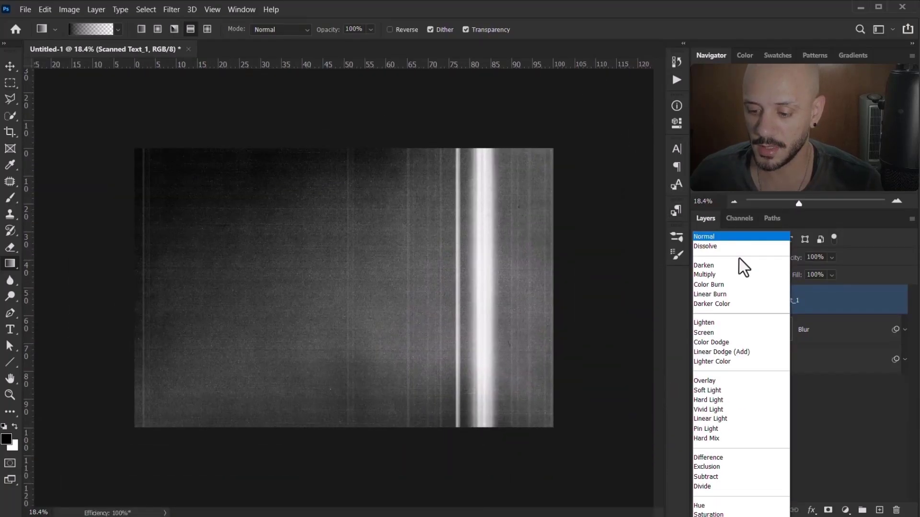
click(713, 332)
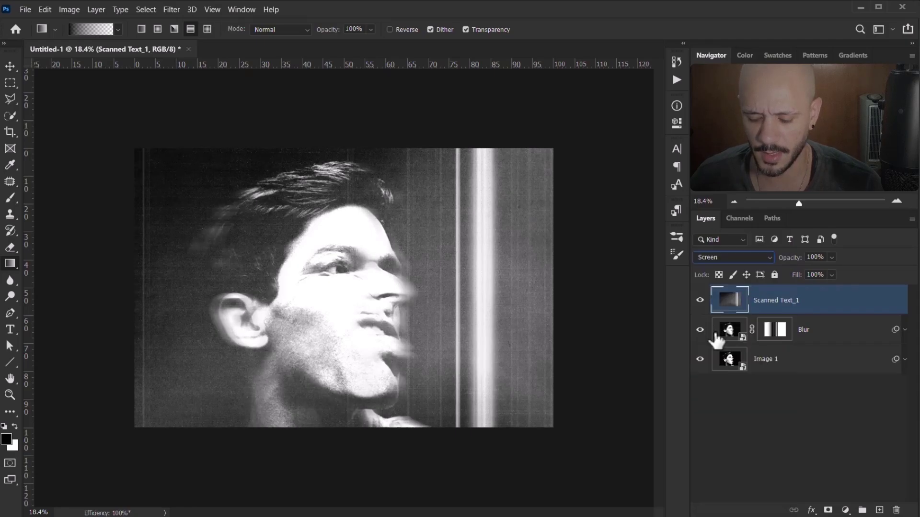
- Apply Levels to Scanned Text_1 with black input 27 and midtones 0.69
scroll(332, 294, up, 3)
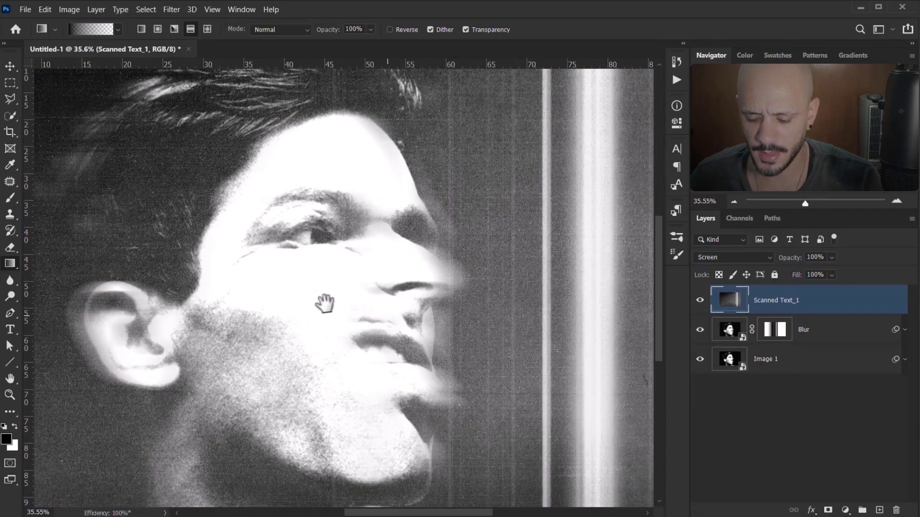
drag(322, 304, 308, 314)
scroll(311, 313, down, 2)
scroll(309, 314, down, 1)
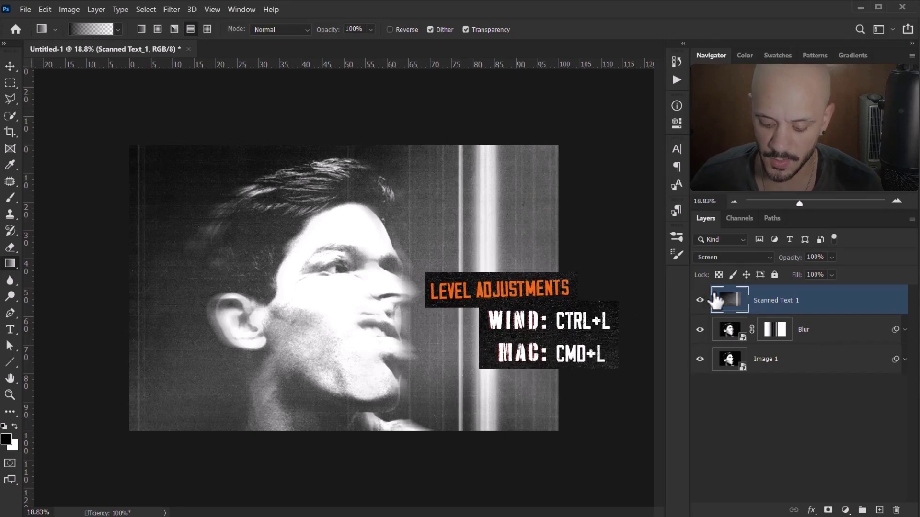
key(ctrl+l)
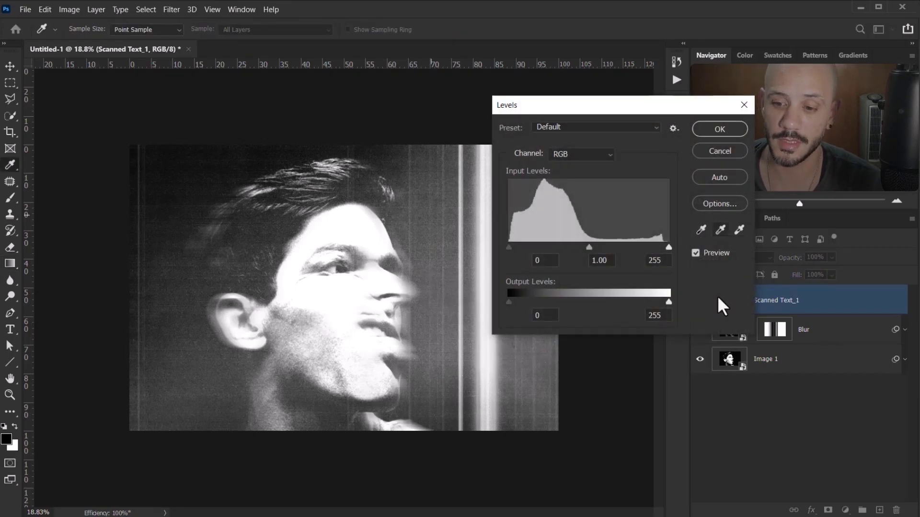
drag(510, 247, 526, 247)
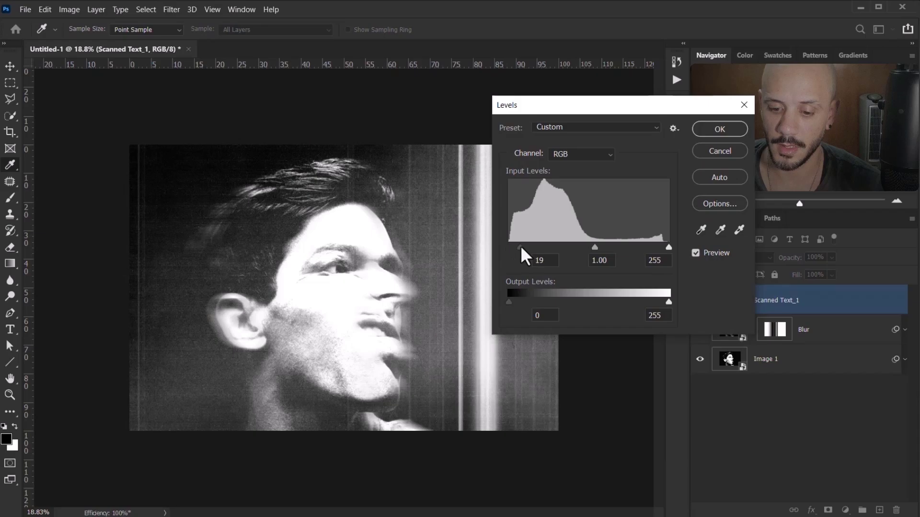
drag(592, 248, 597, 247)
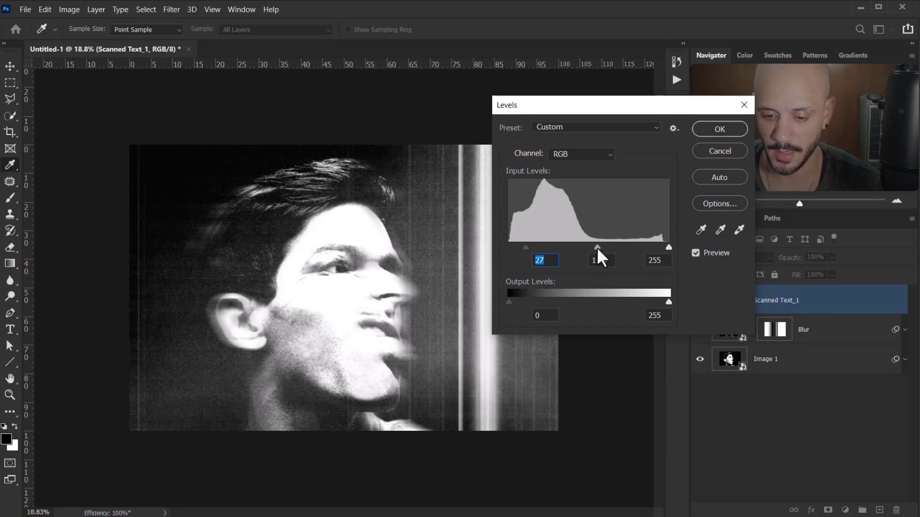
mouse_move(669, 247)
mouse_down()
mouse_move(657, 247)
mouse_move(675, 247)
mouse_up()
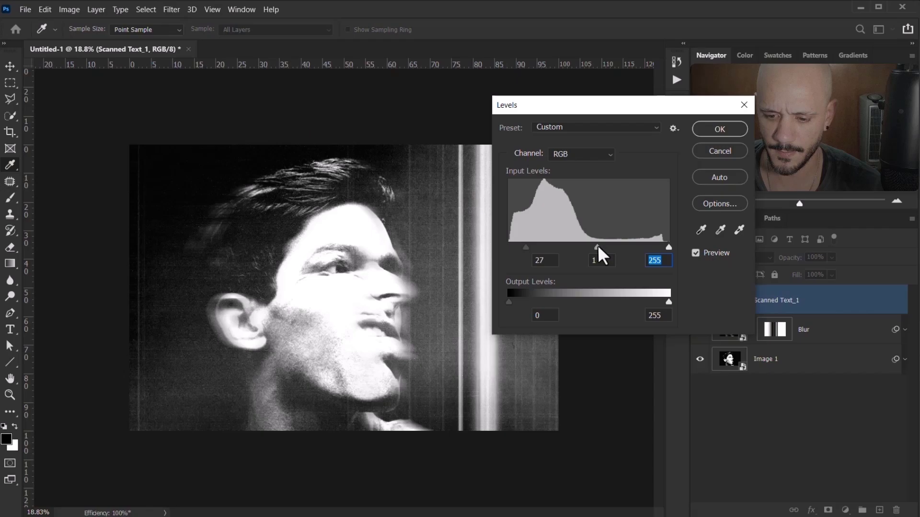
drag(597, 247, 614, 247)
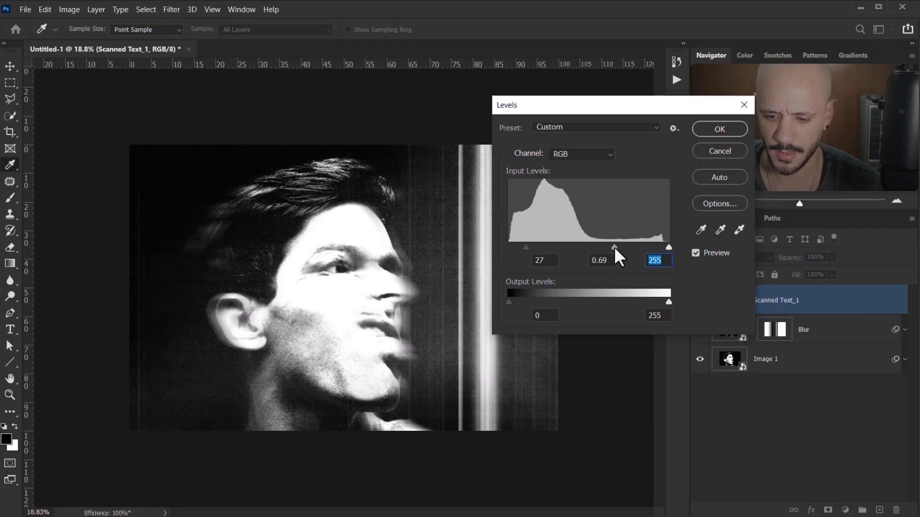
click(718, 129)
scroll(361, 293, down, 1)
scroll(361, 292, up, 2)
scroll(361, 293, up, 2)
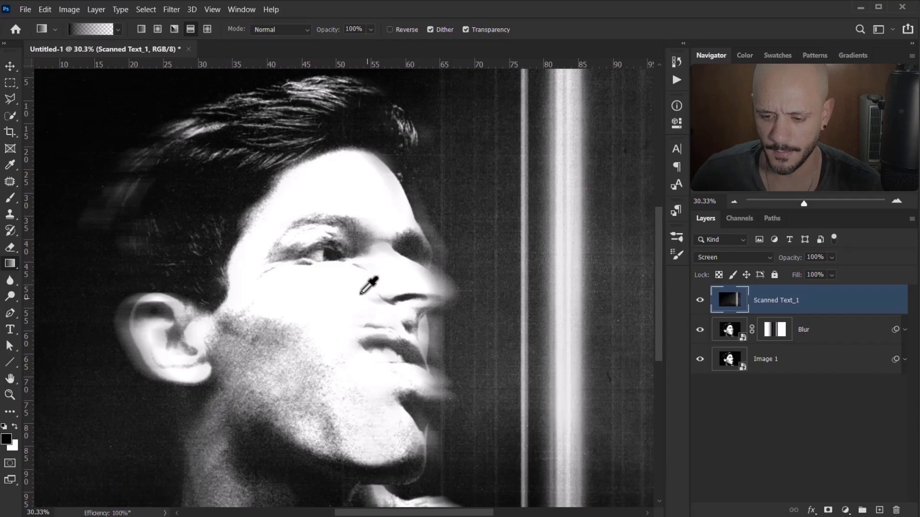
scroll(361, 294, up, 1)
scroll(361, 293, down, 5)
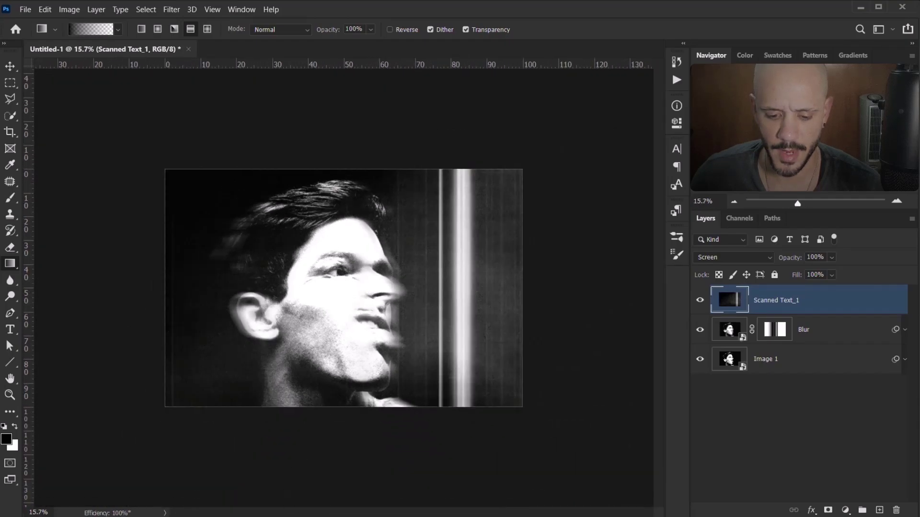
- Place Scanned Text_2 from File Explorer, scale it to fill the canvas, and blend it with Screen
key(alt+Tab)
mouse_move(469, 344)
mouse_down()
mouse_move(467, 443)
mouse_move(420, 482)
mouse_move(263, 272)
mouse_up()
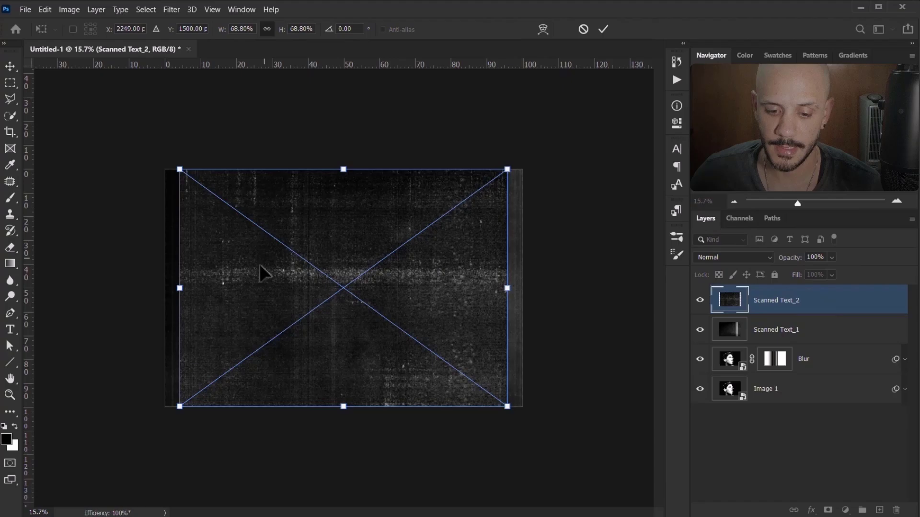
drag(181, 287, 171, 289)
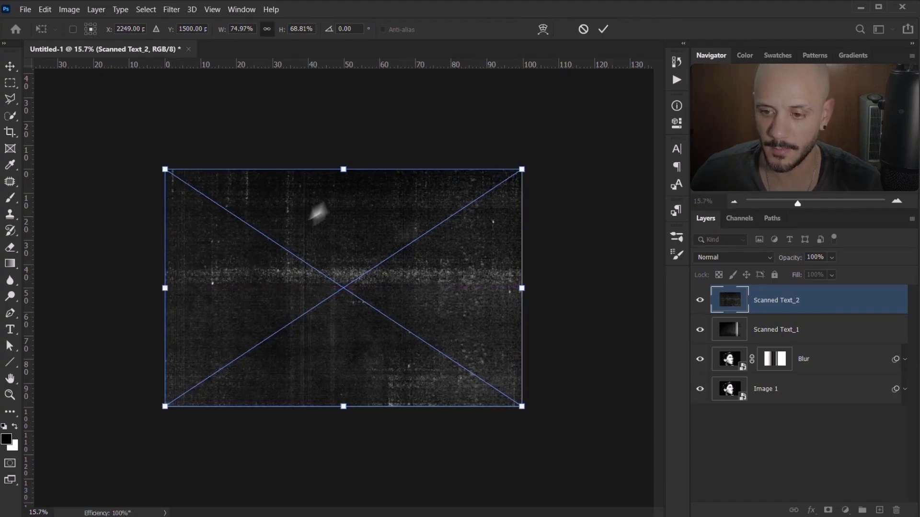
click(604, 29)
click(741, 255)
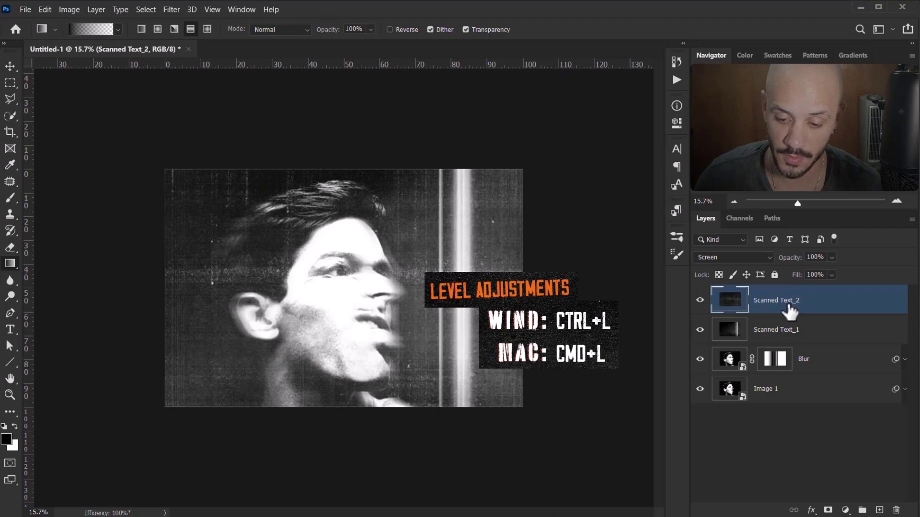
- Apply Levels to Scanned Text_2 with input values 26, 1.02 and 223
key(ctrl+l)
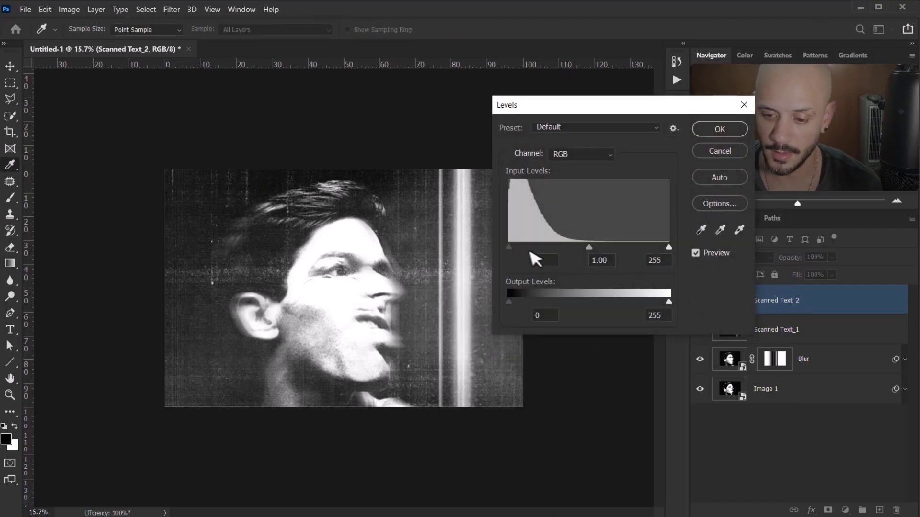
drag(517, 250, 525, 249)
drag(669, 247, 656, 247)
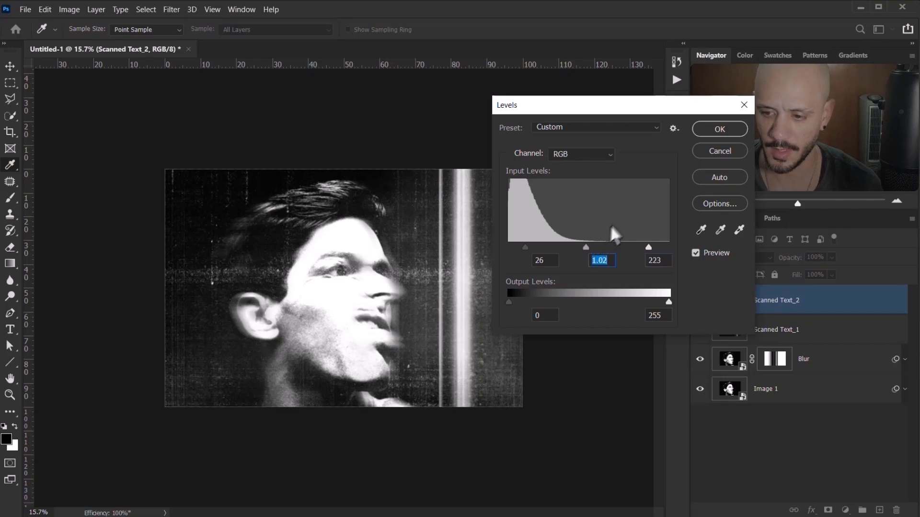
click(720, 132)
- Switch to the Gradient tool and fit the whole image to the window
key(g)
scroll(334, 258, up, 2)
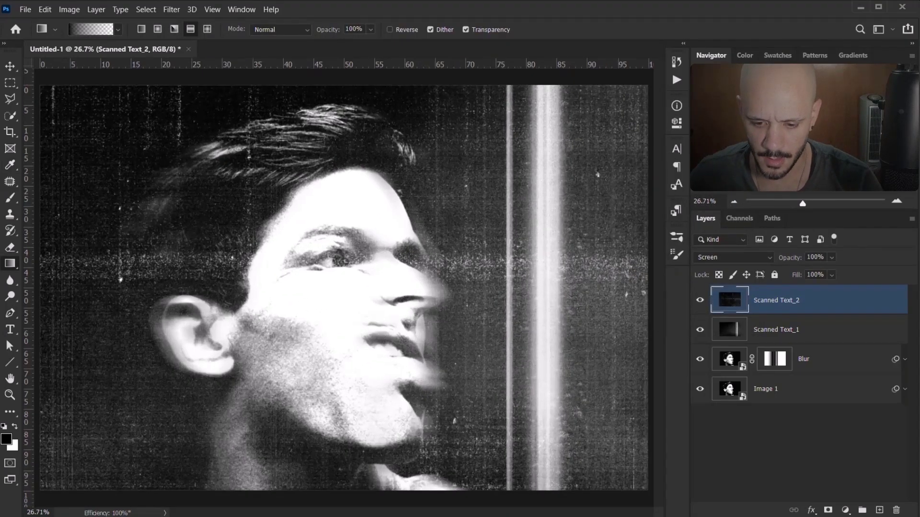
scroll(334, 258, up, 2)
scroll(334, 257, up, 2)
scroll(334, 257, up, 1)
scroll(335, 257, down, 3)
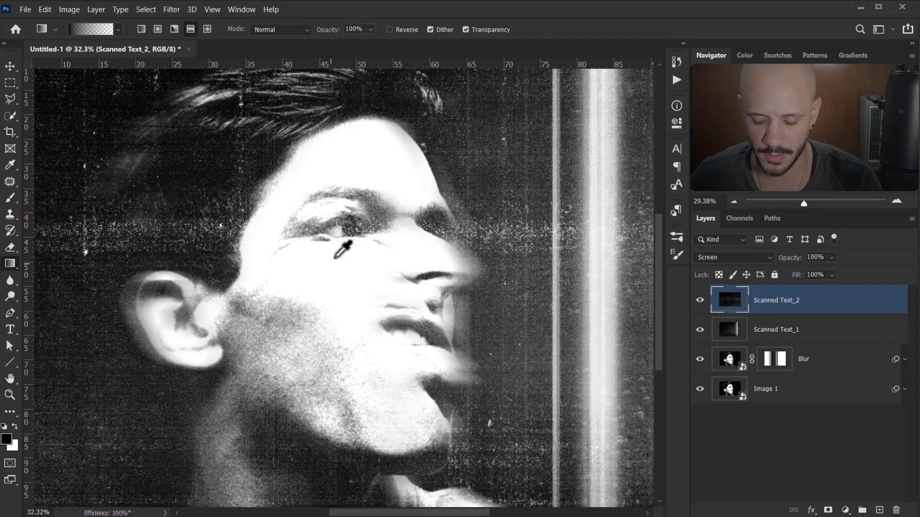
scroll(343, 249, down, 3)
scroll(342, 248, down, 1)
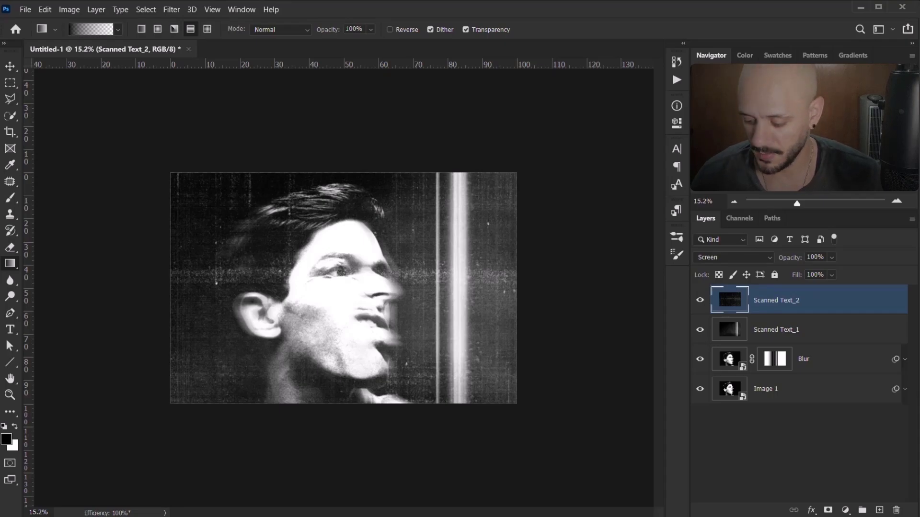
key(ctrl+0)
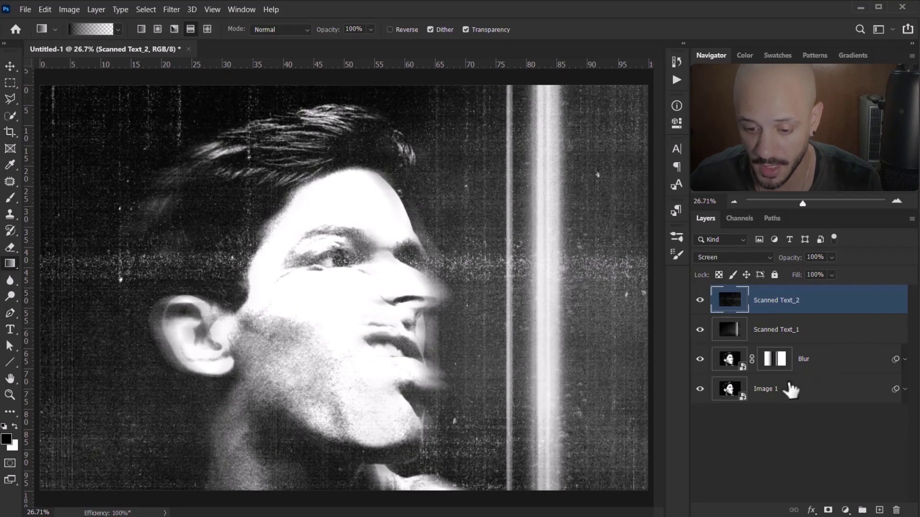
- Open the Image 1 smart object's contents with Edit Contents
click(788, 388)
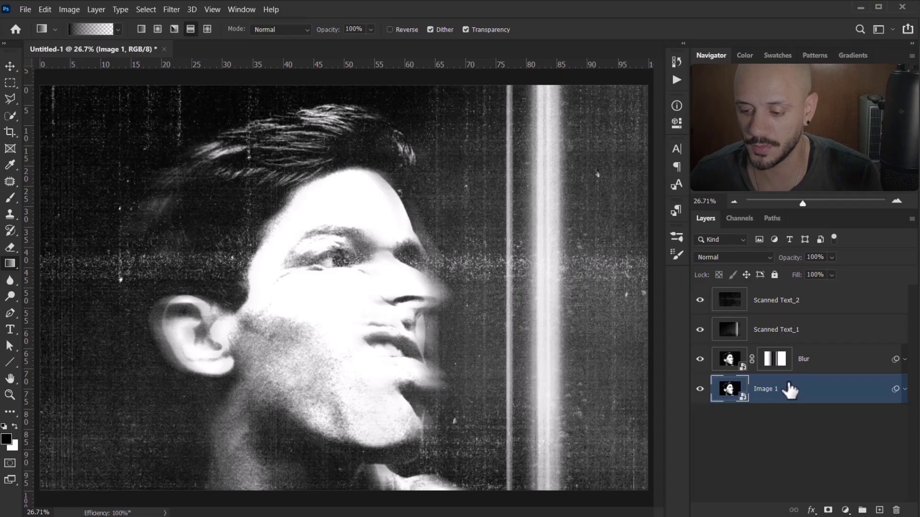
right_click(799, 401)
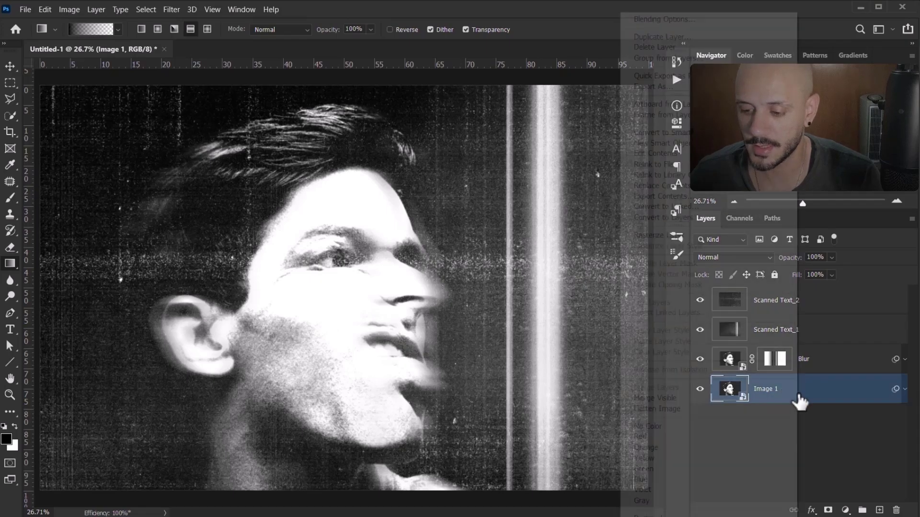
click(670, 153)
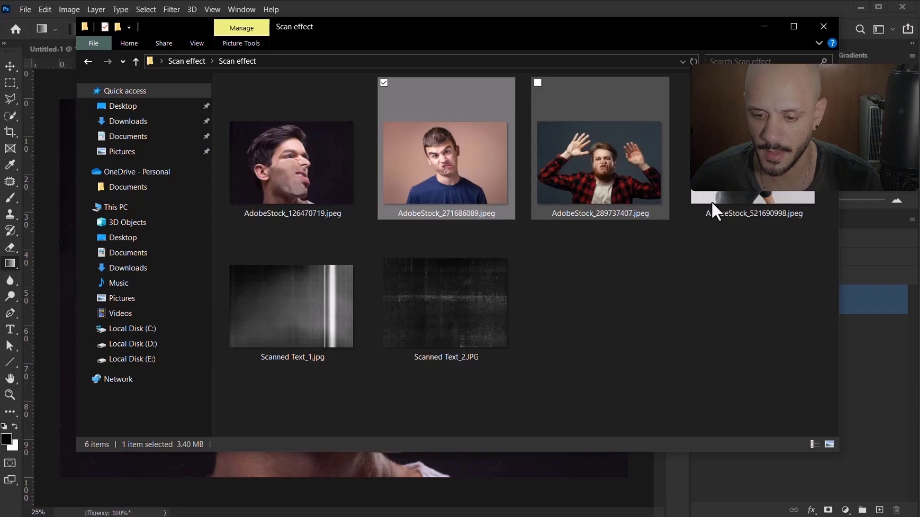
- Drag the AdobeStock_289737407 raised-hands photo from File Explorer into Image 11.psb
click(614, 165)
click(715, 318)
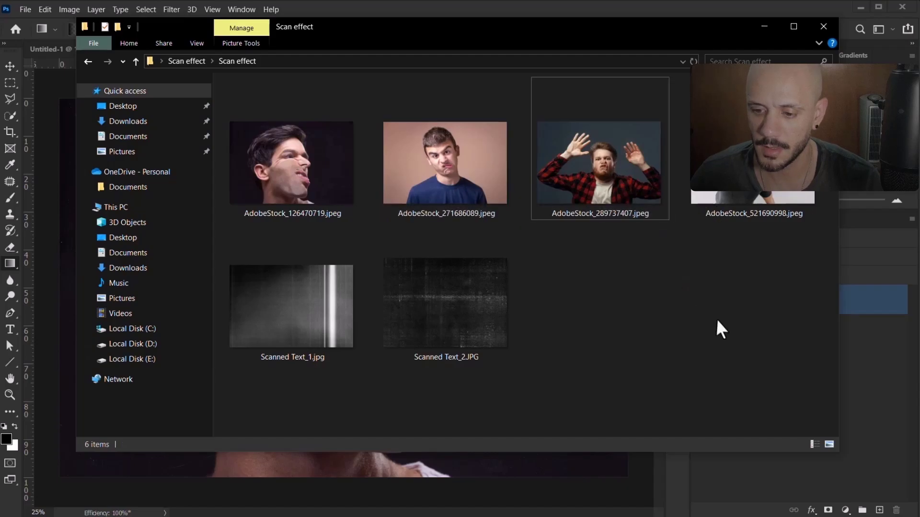
click(594, 138)
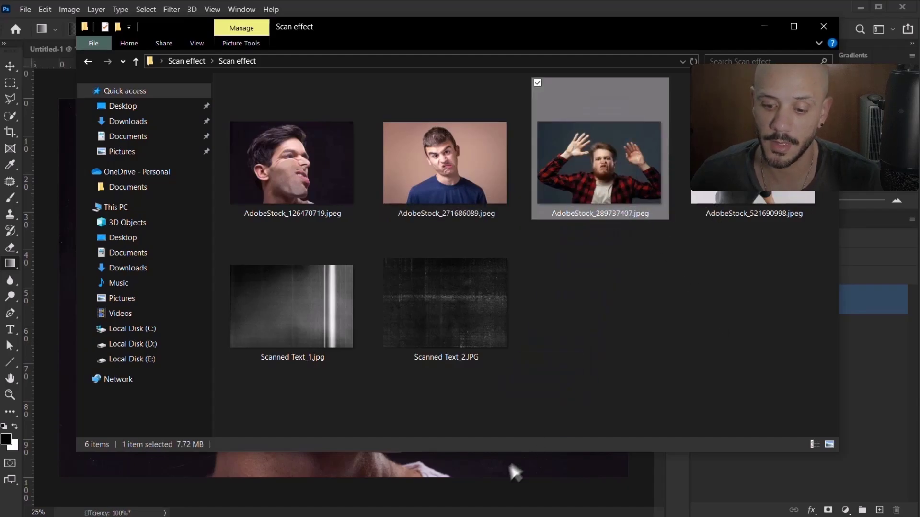
click(478, 501)
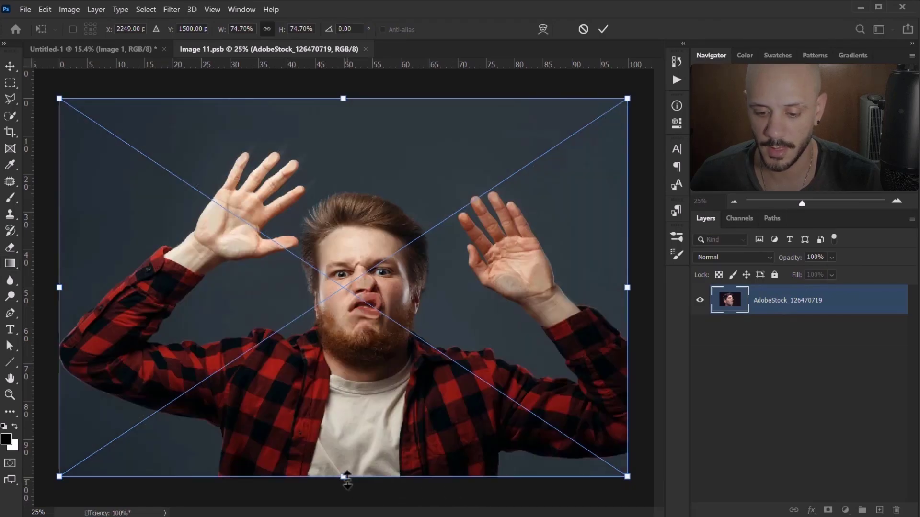
- Enlarge the placed photo to cover the canvas, commit, then close and save Image 11.psb
drag(348, 478, 348, 516)
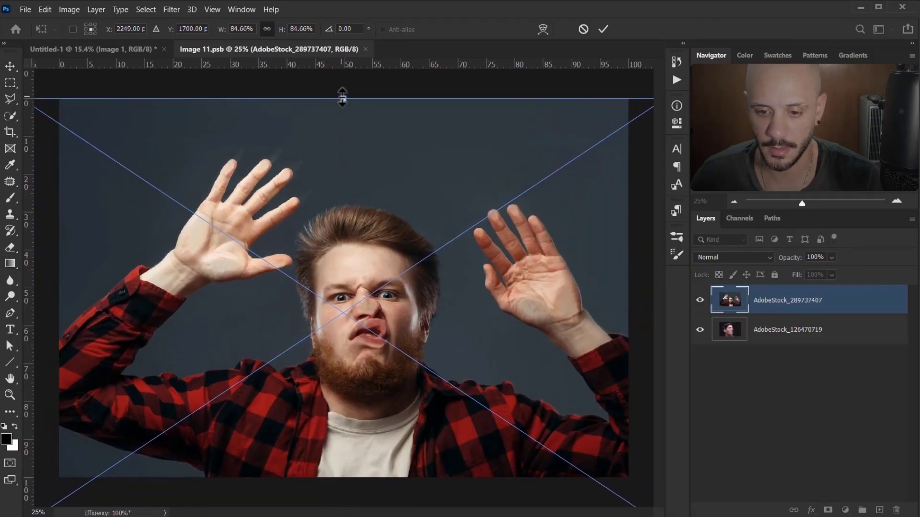
drag(342, 98, 342, 8)
mouse_move(447, 271)
mouse_down()
mouse_move(412, 271)
mouse_move(441, 267)
mouse_up()
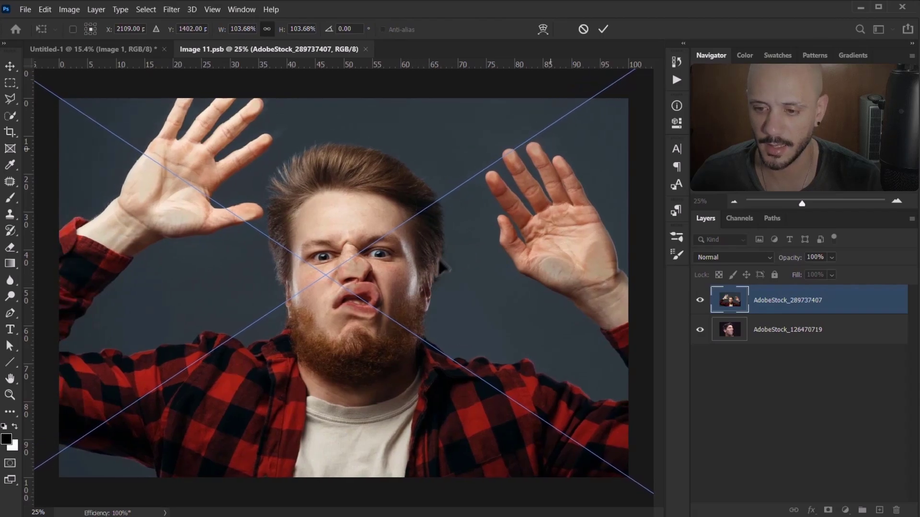
click(603, 29)
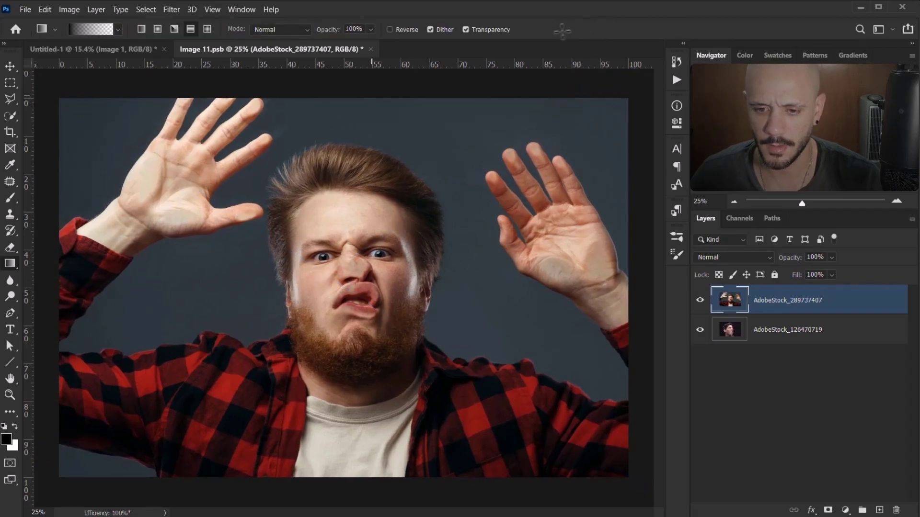
click(371, 48)
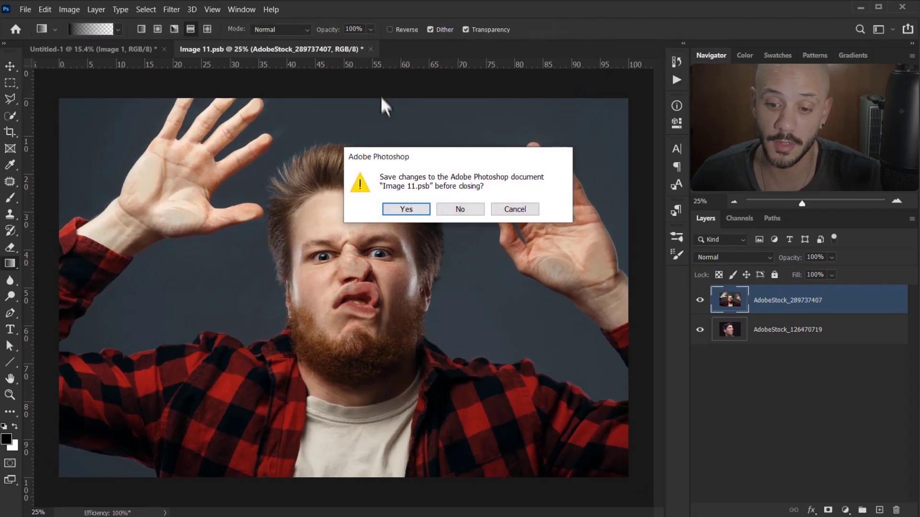
click(404, 210)
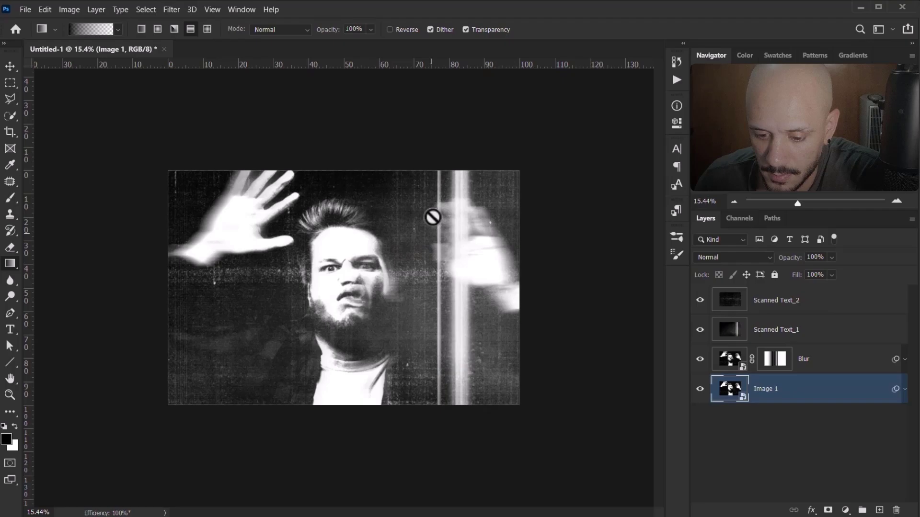
- Zoom in and out across the composition to inspect the swapped portrait
scroll(338, 284, up, 3)
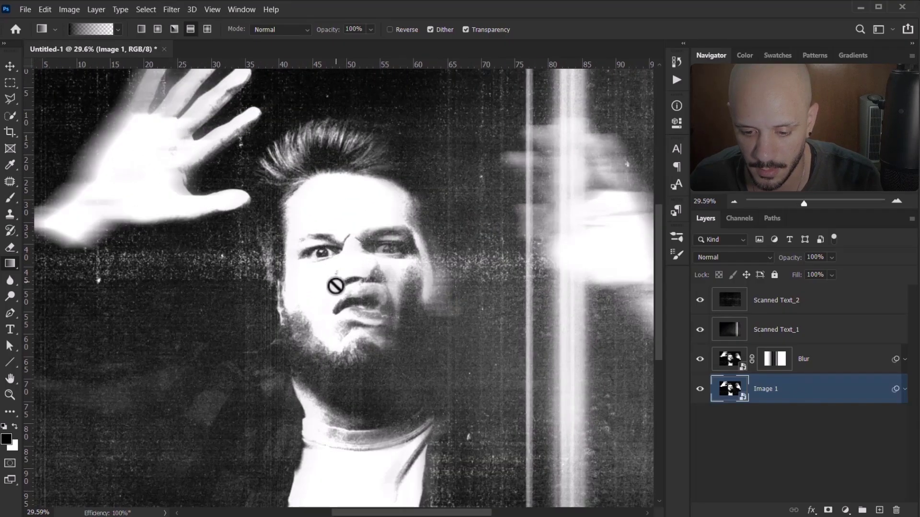
scroll(328, 226, up, 2)
scroll(364, 257, down, 2)
scroll(364, 256, down, 2)
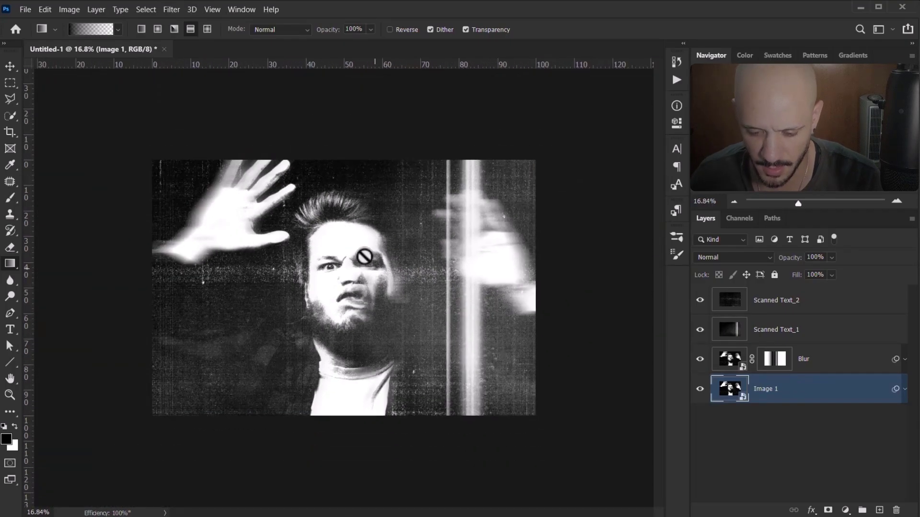
scroll(364, 256, up, 2)
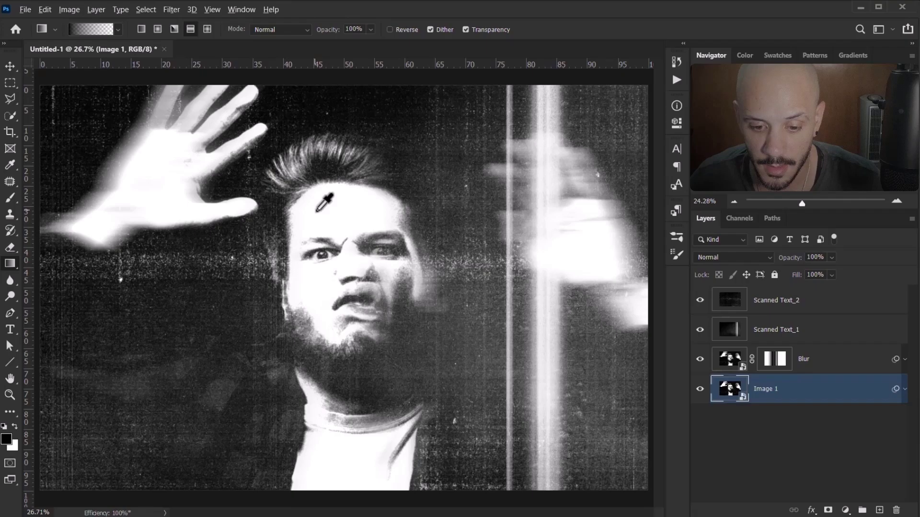
scroll(324, 200, down, 1)
scroll(326, 202, down, 1)
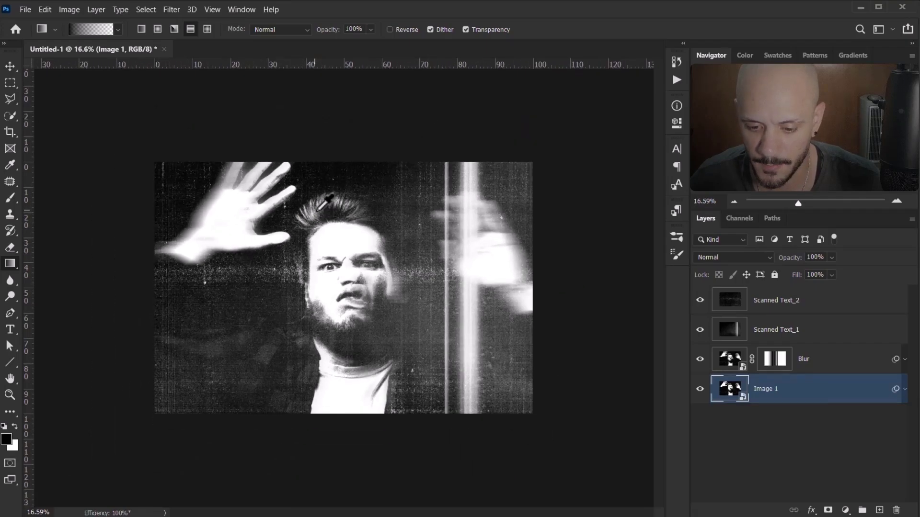
scroll(325, 202, up, 1)
scroll(326, 202, up, 1)
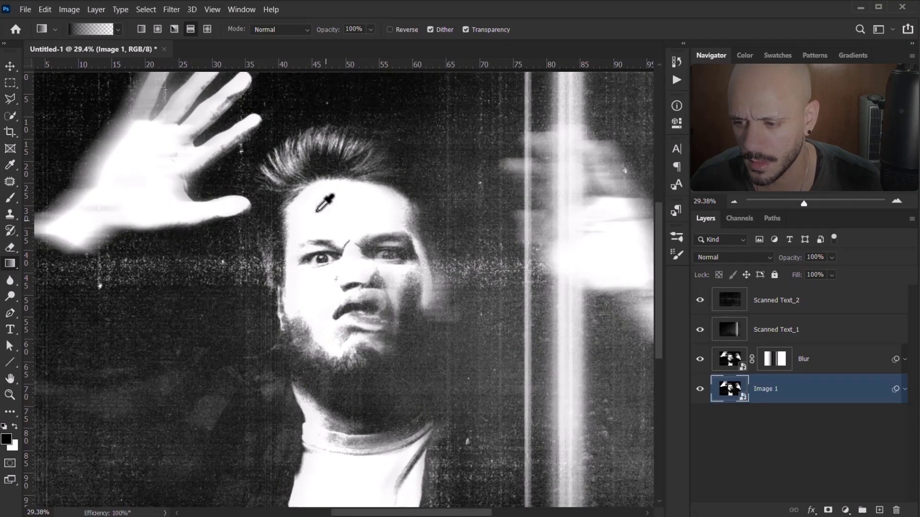
scroll(325, 202, down, 1)
scroll(318, 206, down, 1)
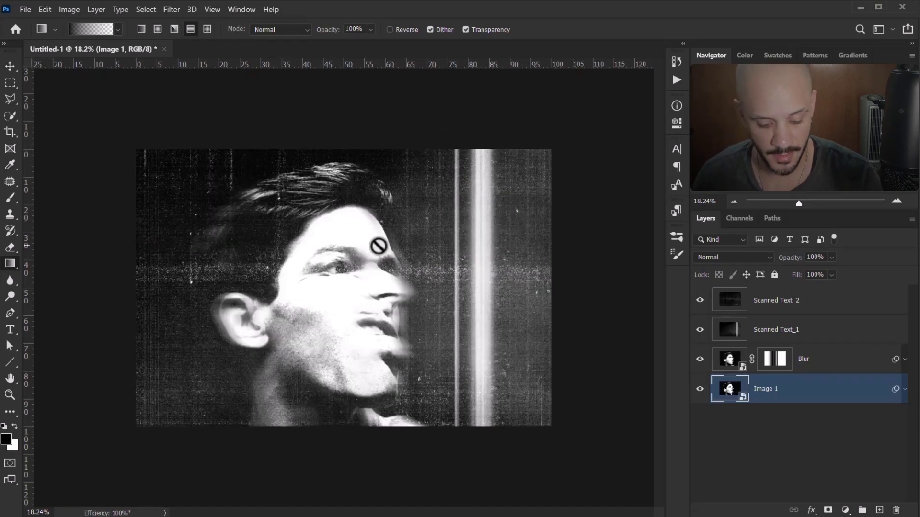
- Hide the toolbar and panels and zoom in on the finished portrait
key(Tab)
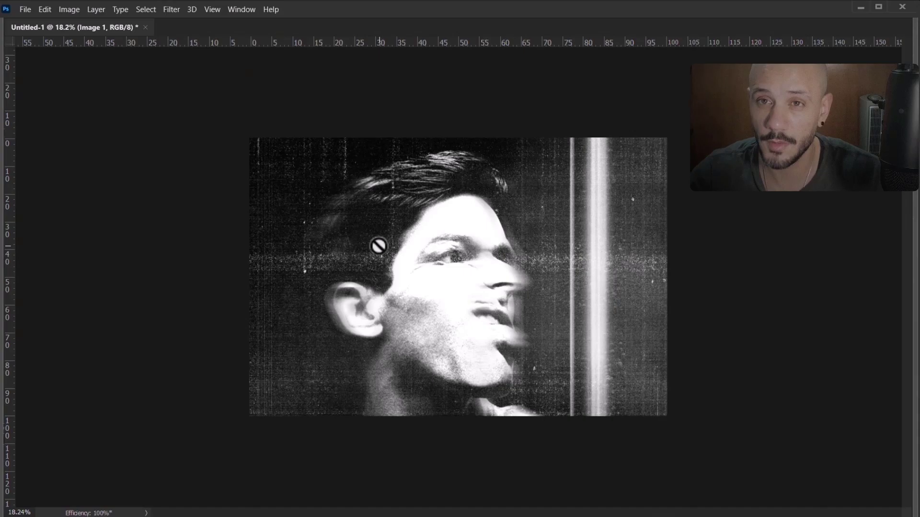
scroll(378, 246, up, 2)
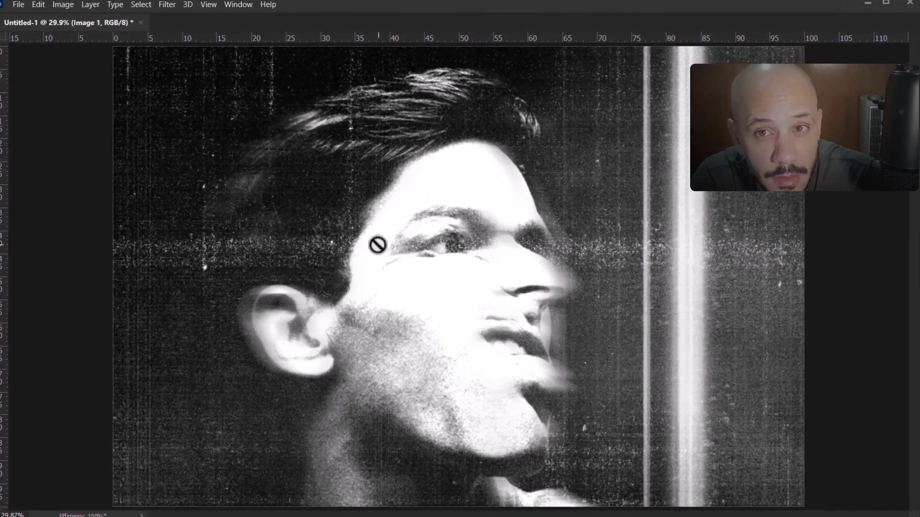